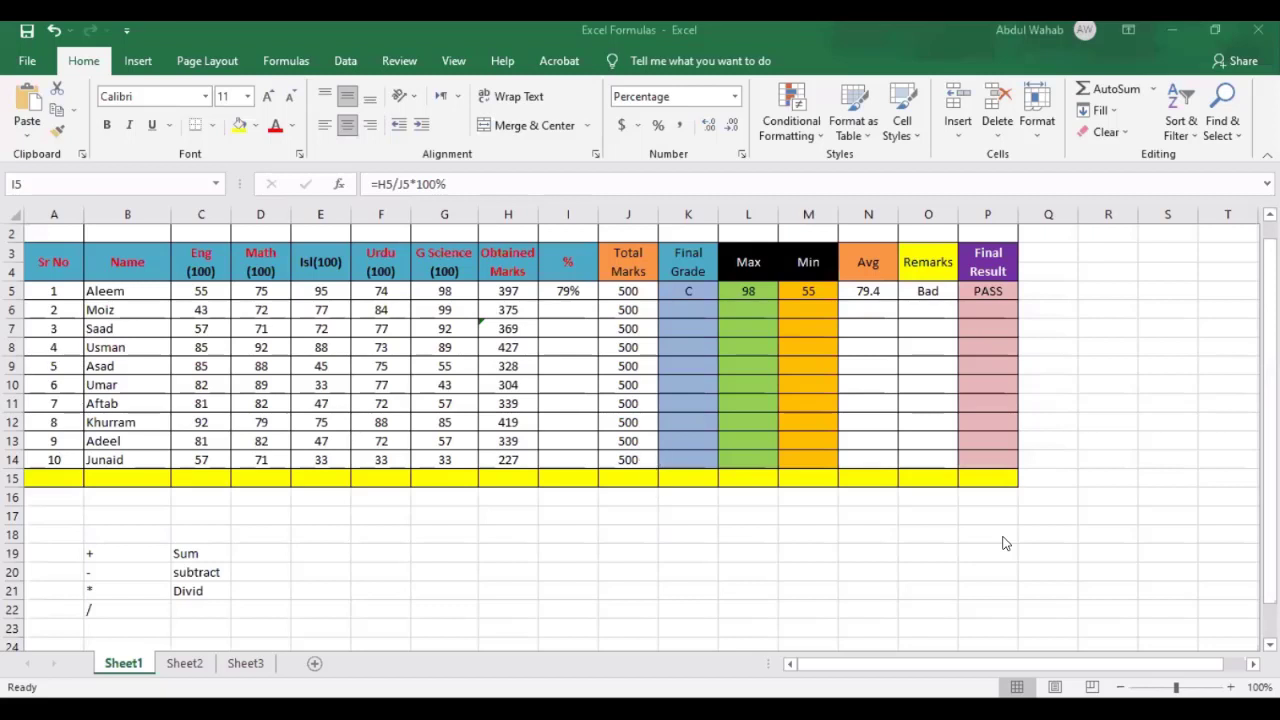
click(648, 461)
text(333333333333333333333333333333)
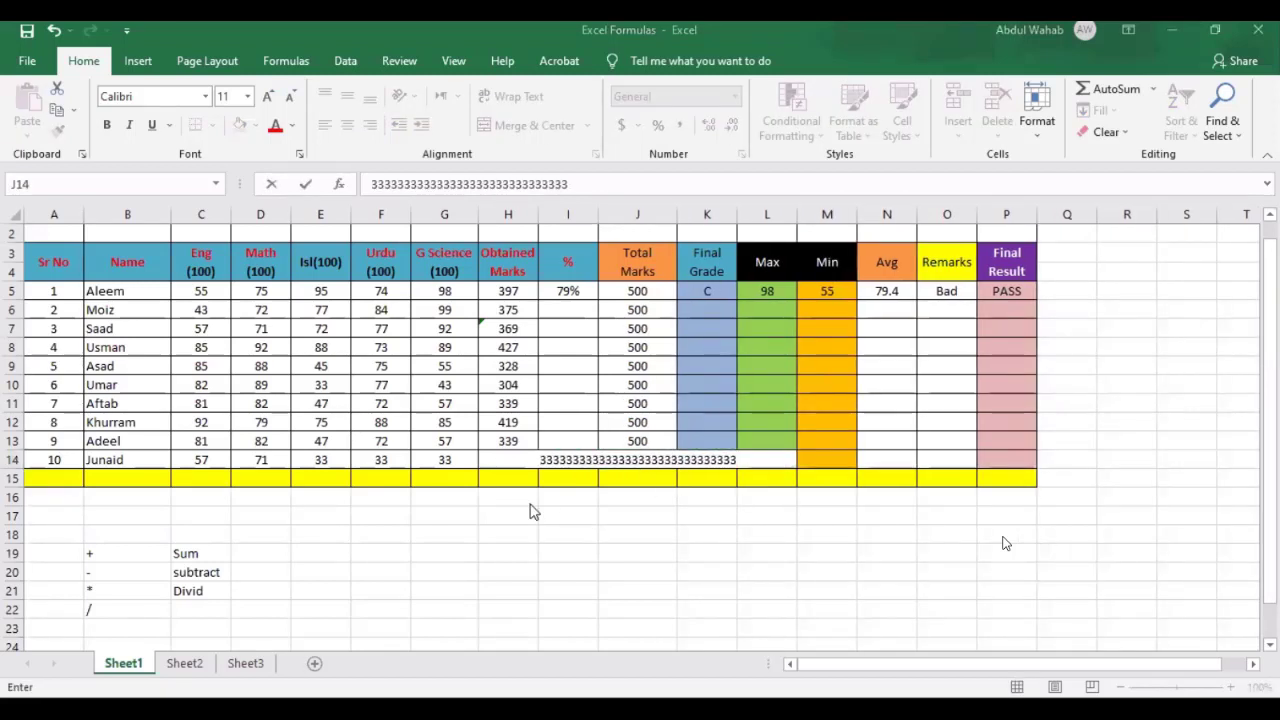
key(ctrl+Return)
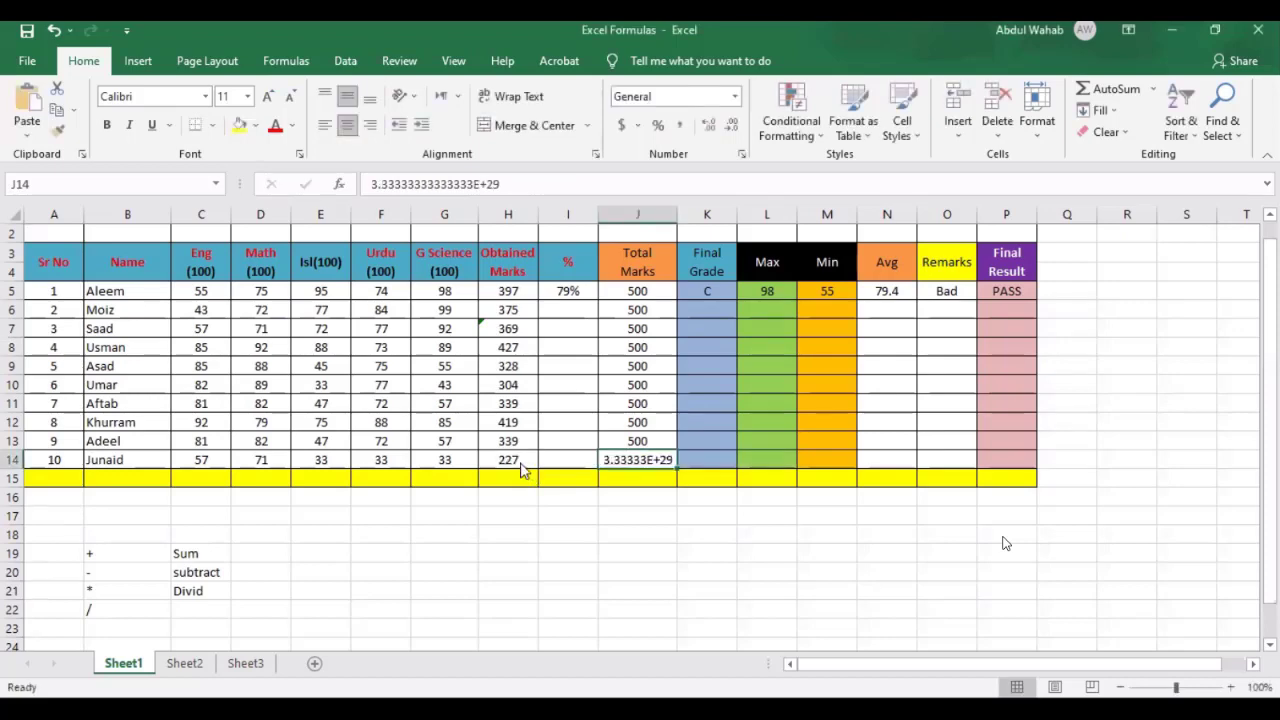
key(Delete)
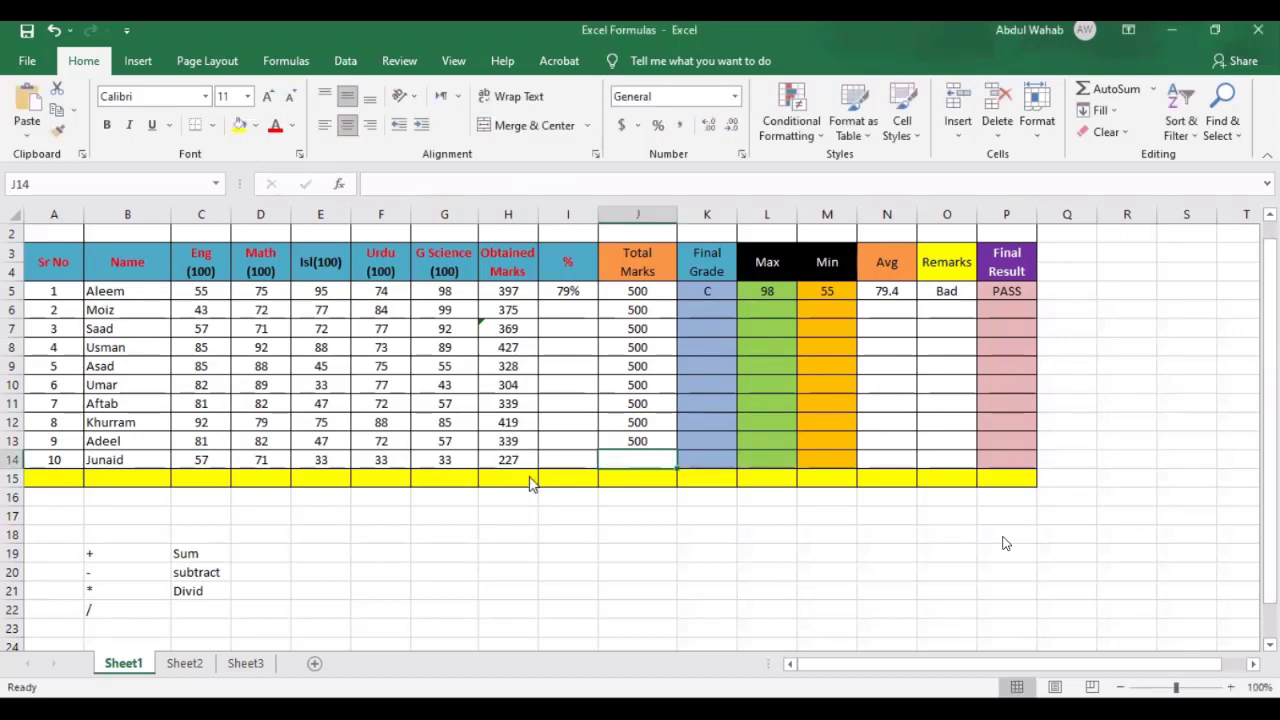
Examine the Obtained Marks formulas in H14 and H5 and the row 14 subject marks, closing the open Remarks formula in O5.
click(527, 464)
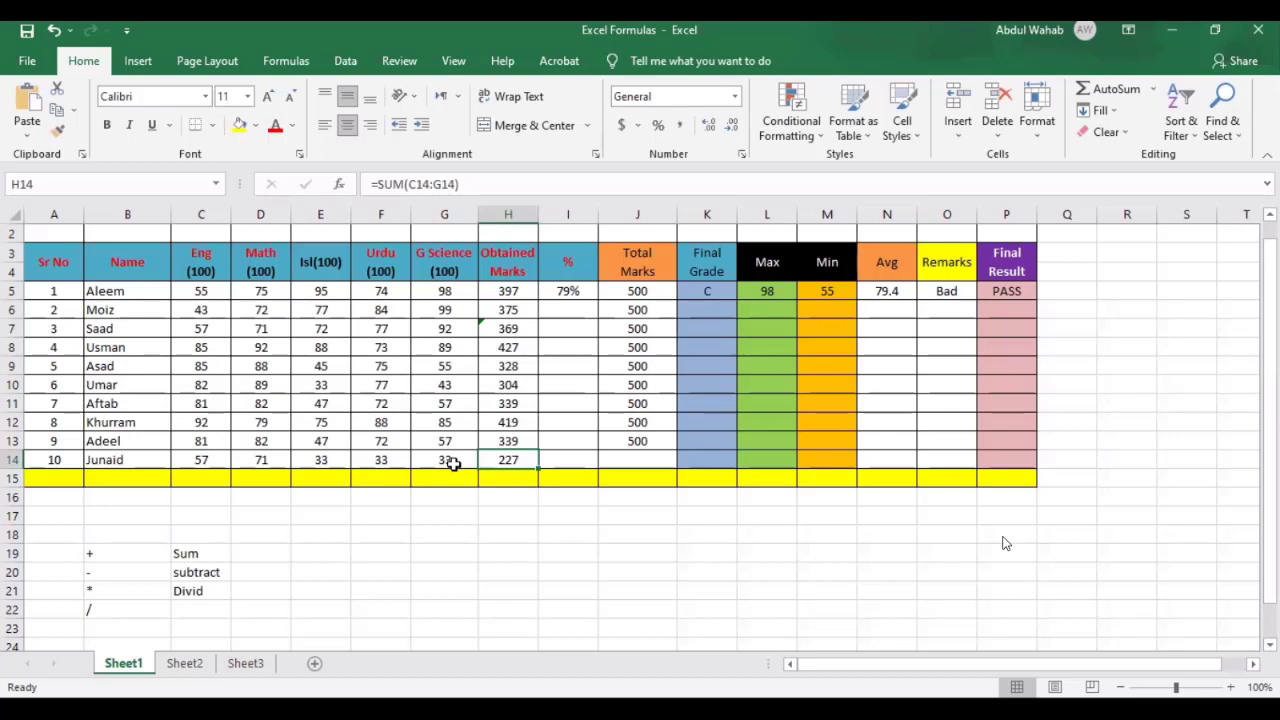
key(Left)
key(Left)
key(Left)
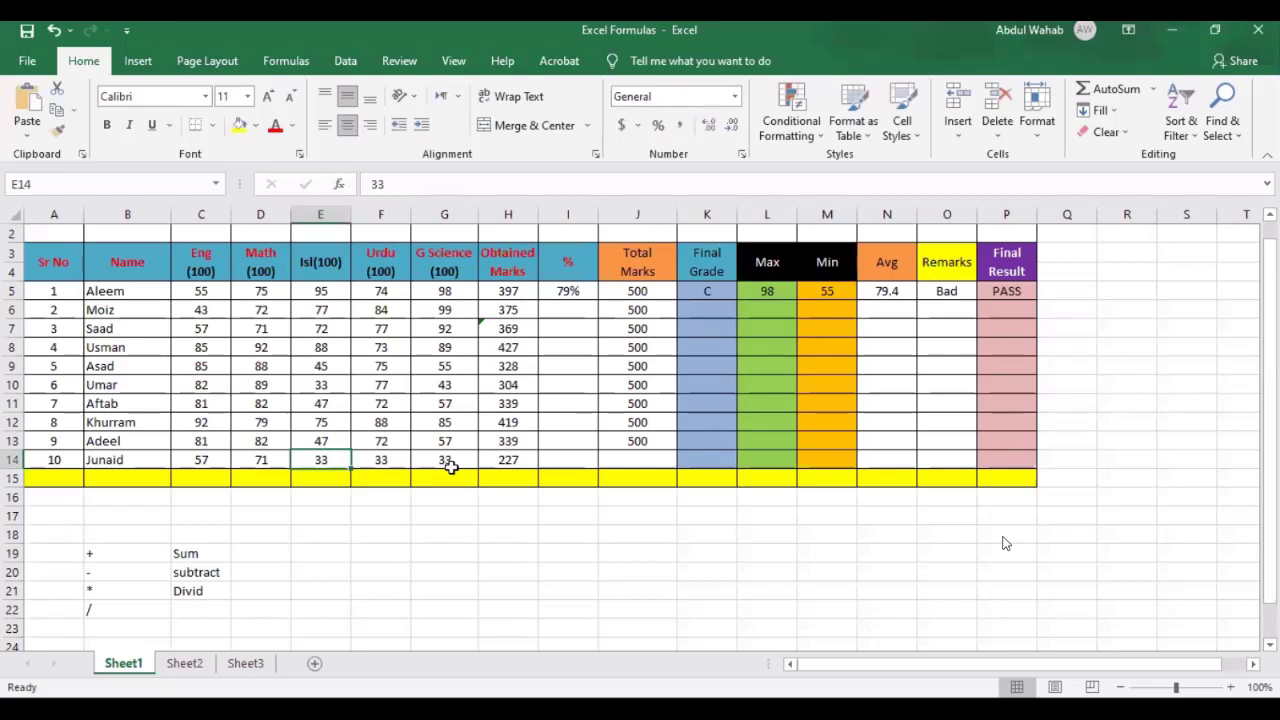
click(490, 462)
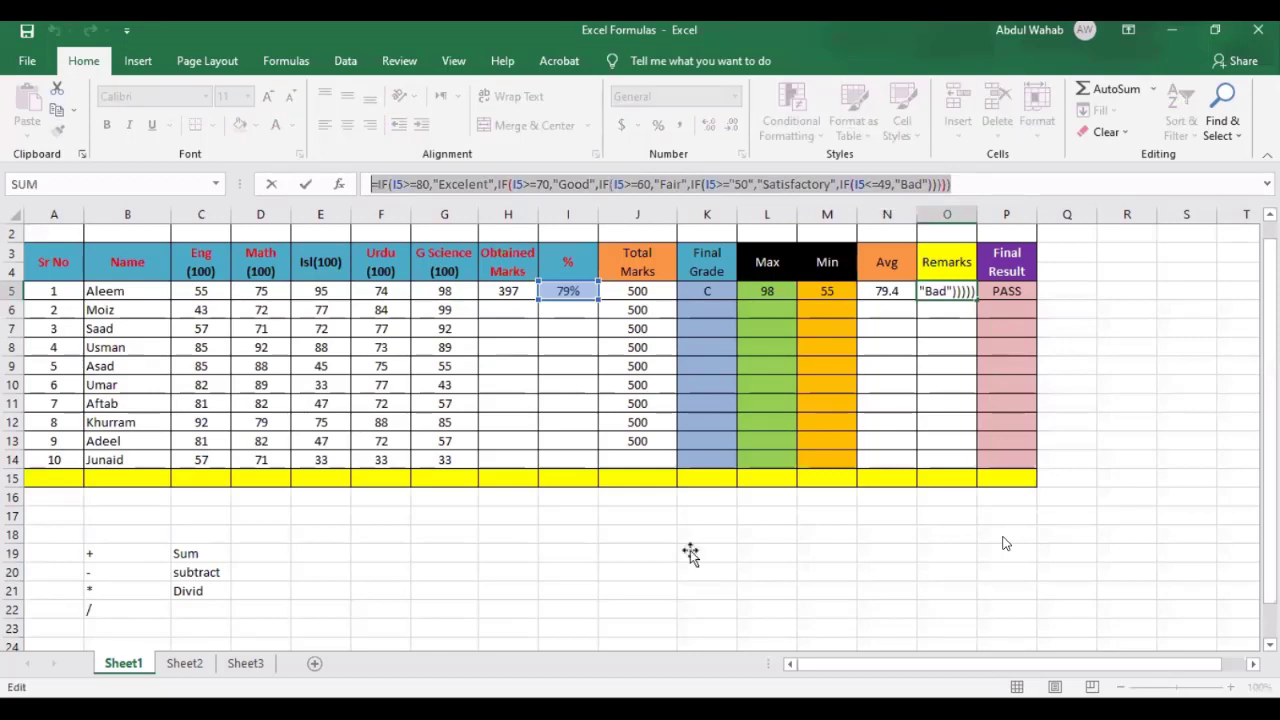
click(690, 552)
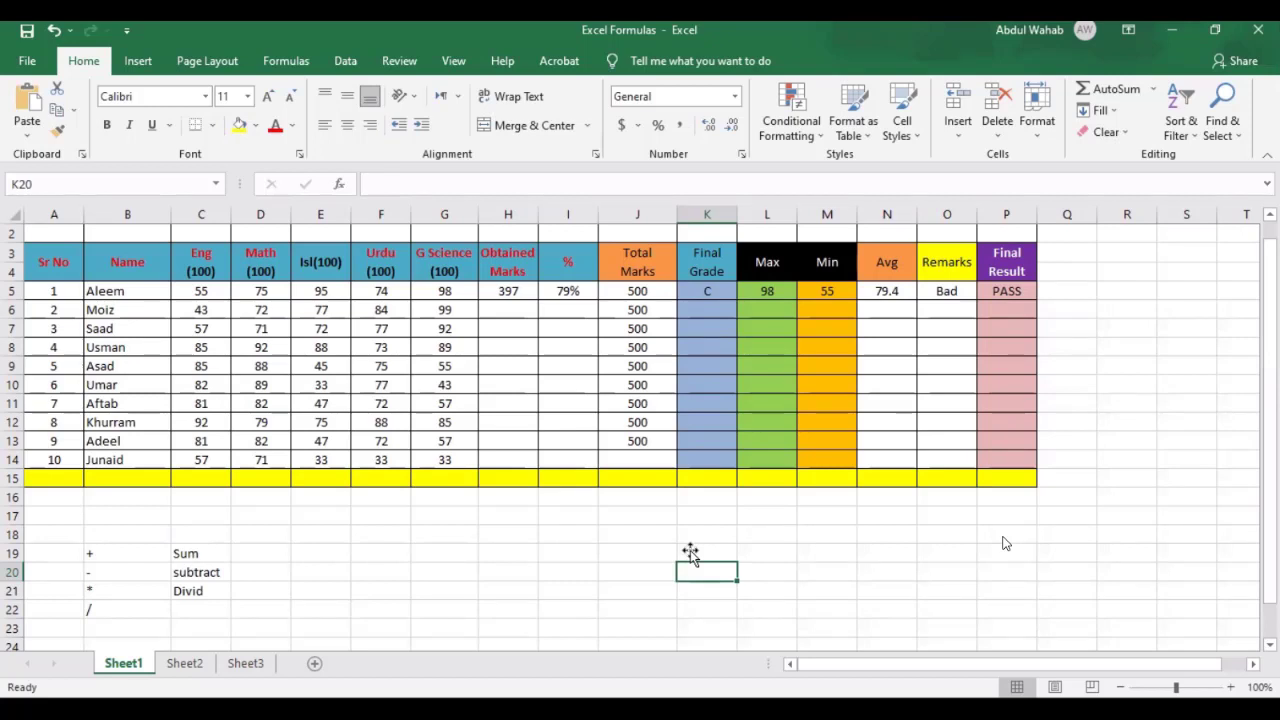
click(513, 538)
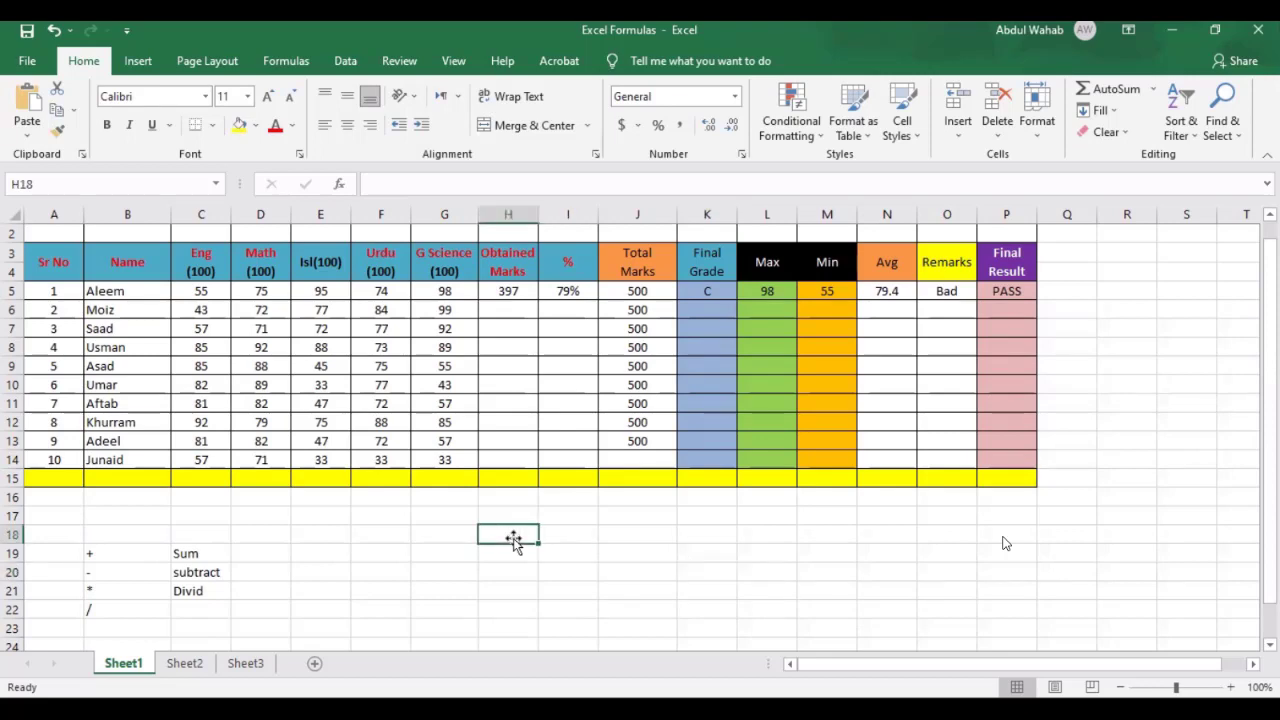
key(ctrl+Up)
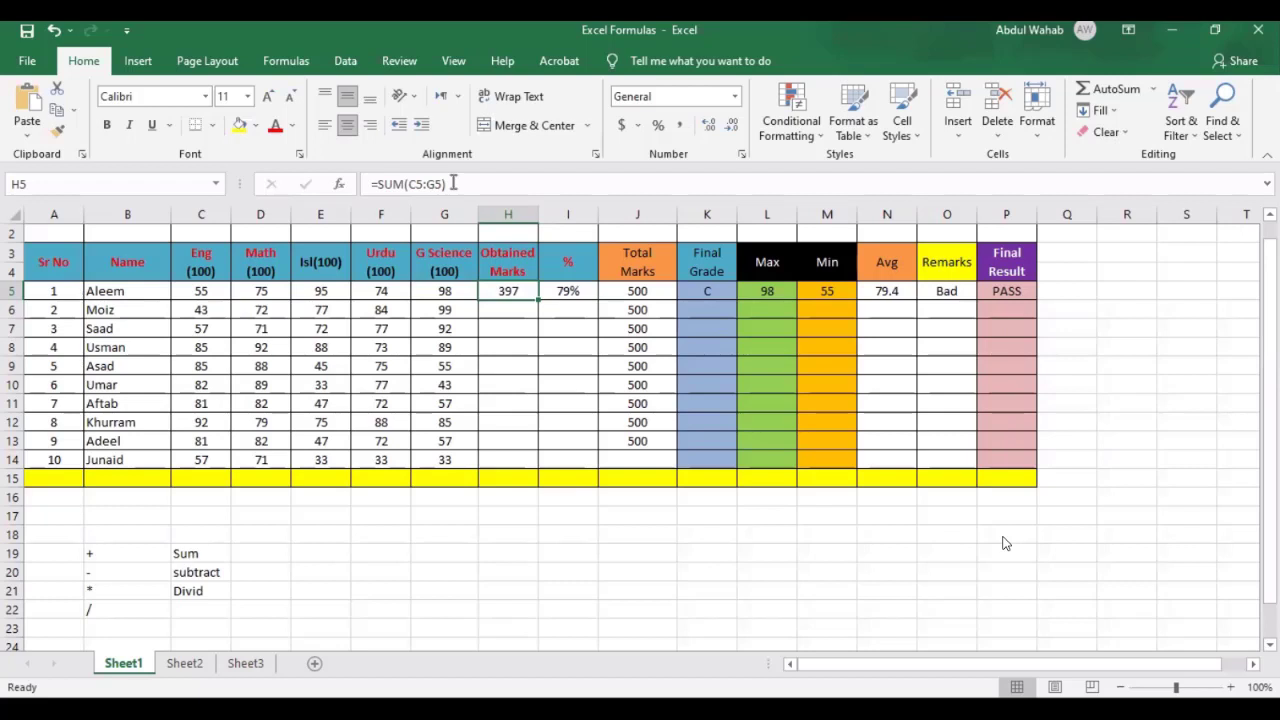
text(=)
key(Down)
key(Down)
key(Down)
key(Down)
key(Down)
key(Down)
key(Down)
key(Down)
key(Down)
key(Down)
key(Down)
key(Down)
key(Down)
key(Down)
key(Down)
key(Down)
key(Right)
key(Right)
key(Right)
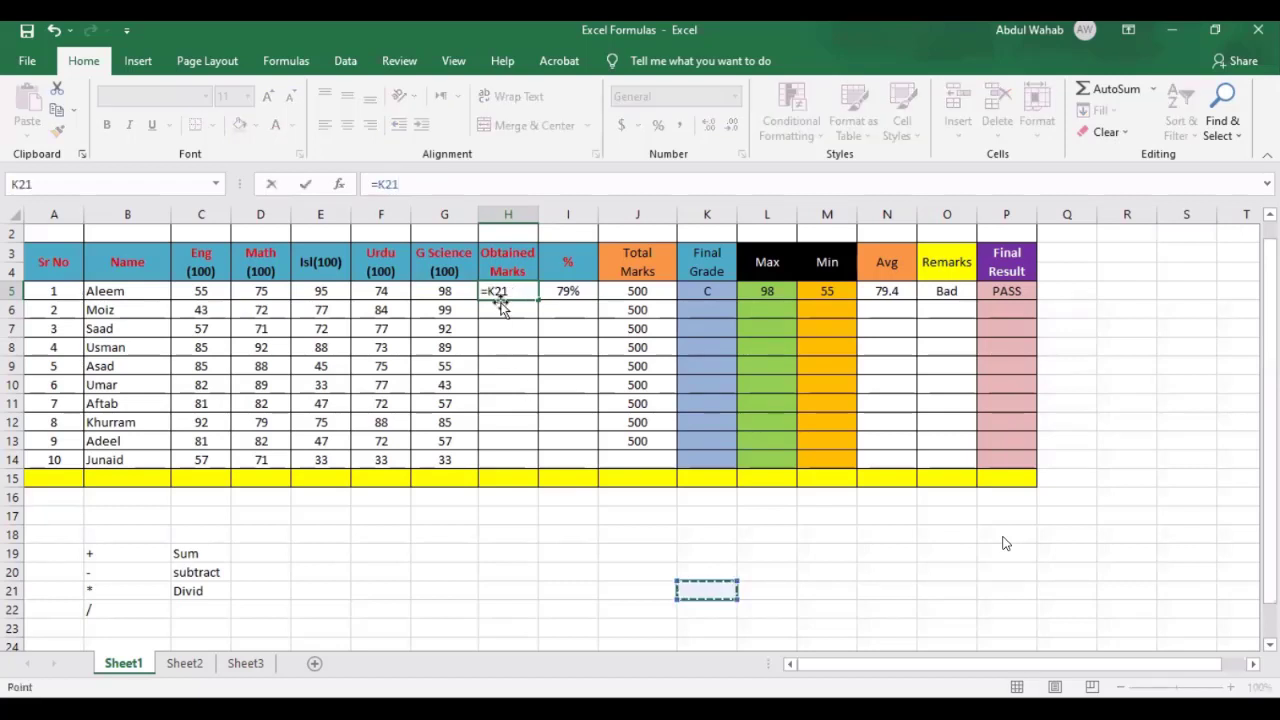
key(Escape)
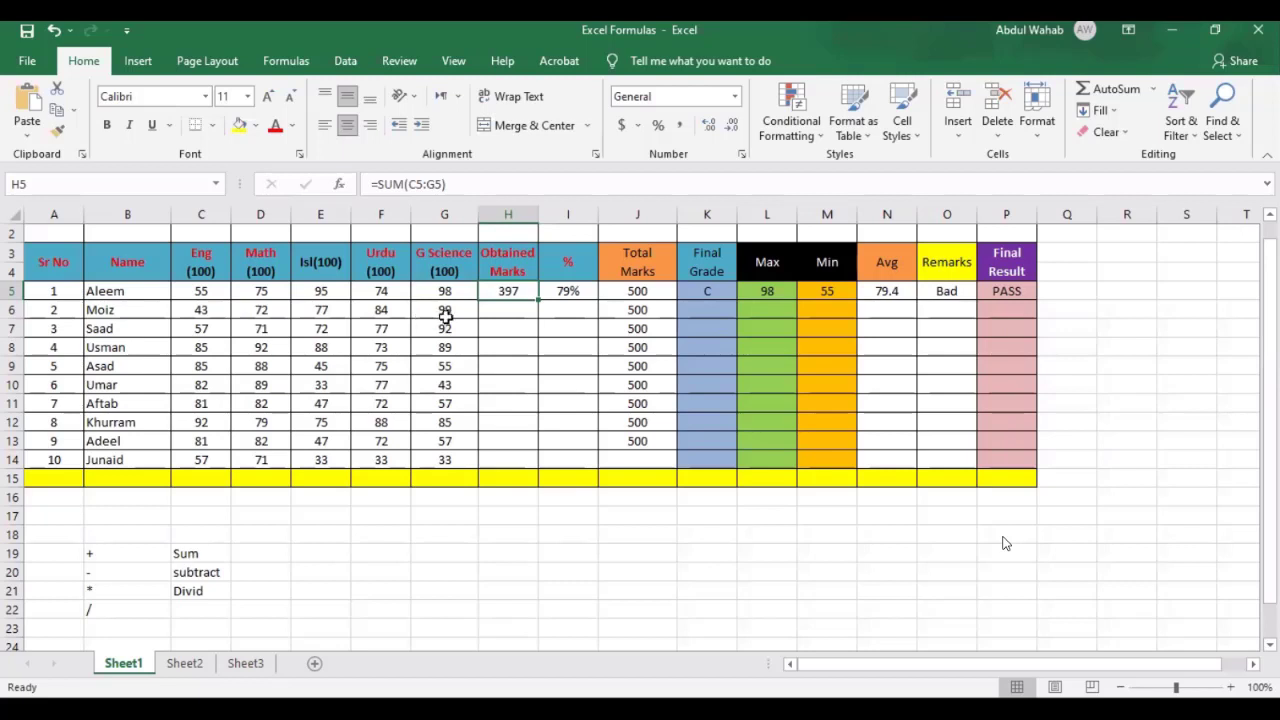
Total the second student's subject marks in H6 with a SUM formula over C6:G6.
key(Down)
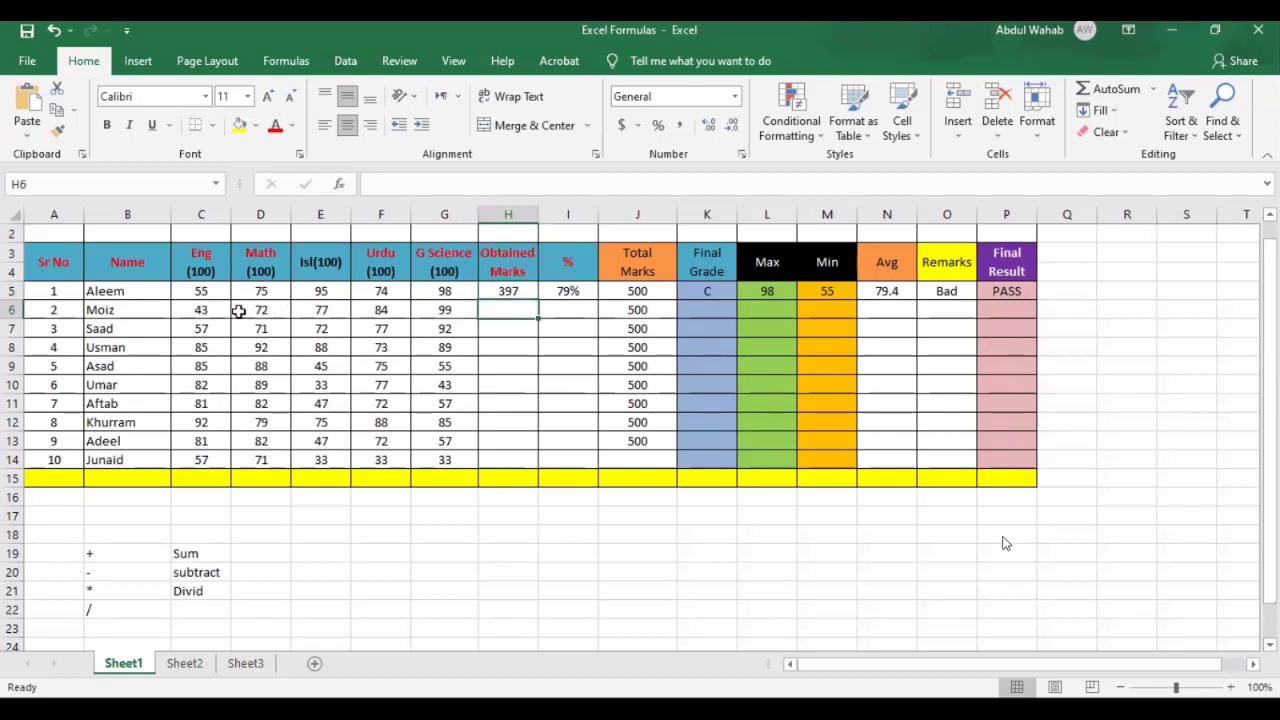
text(=)
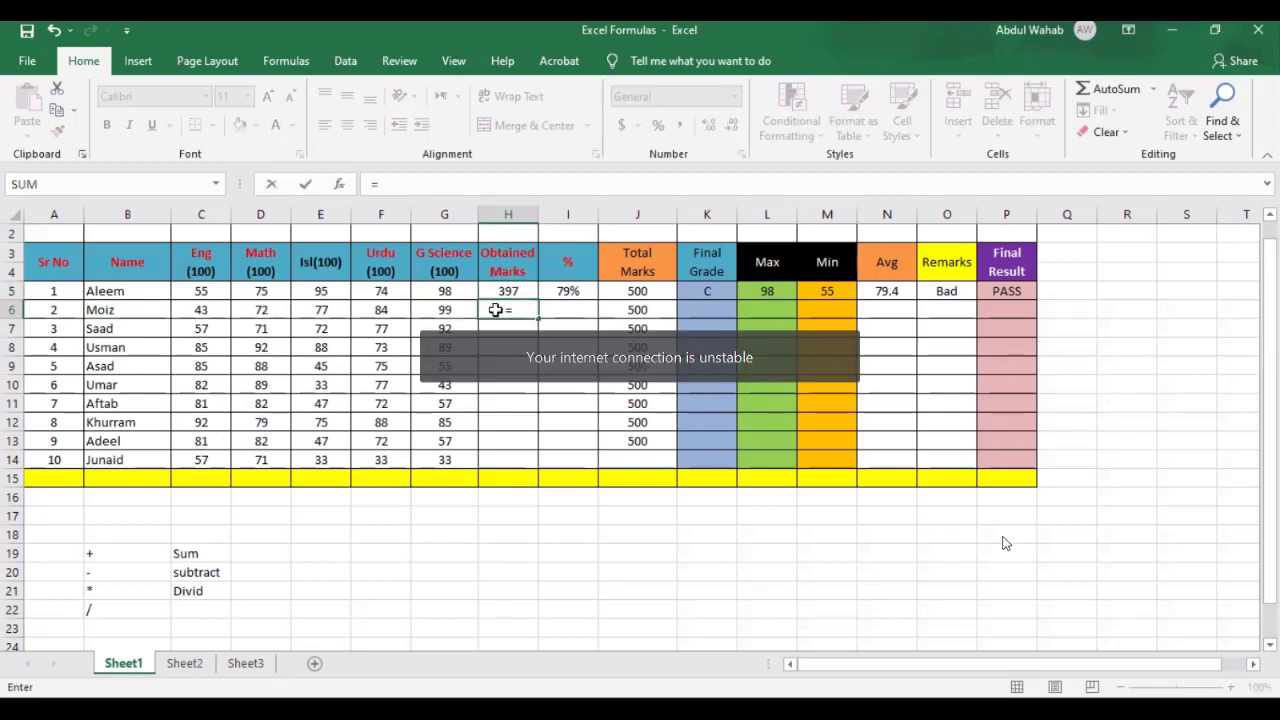
text(SUM()
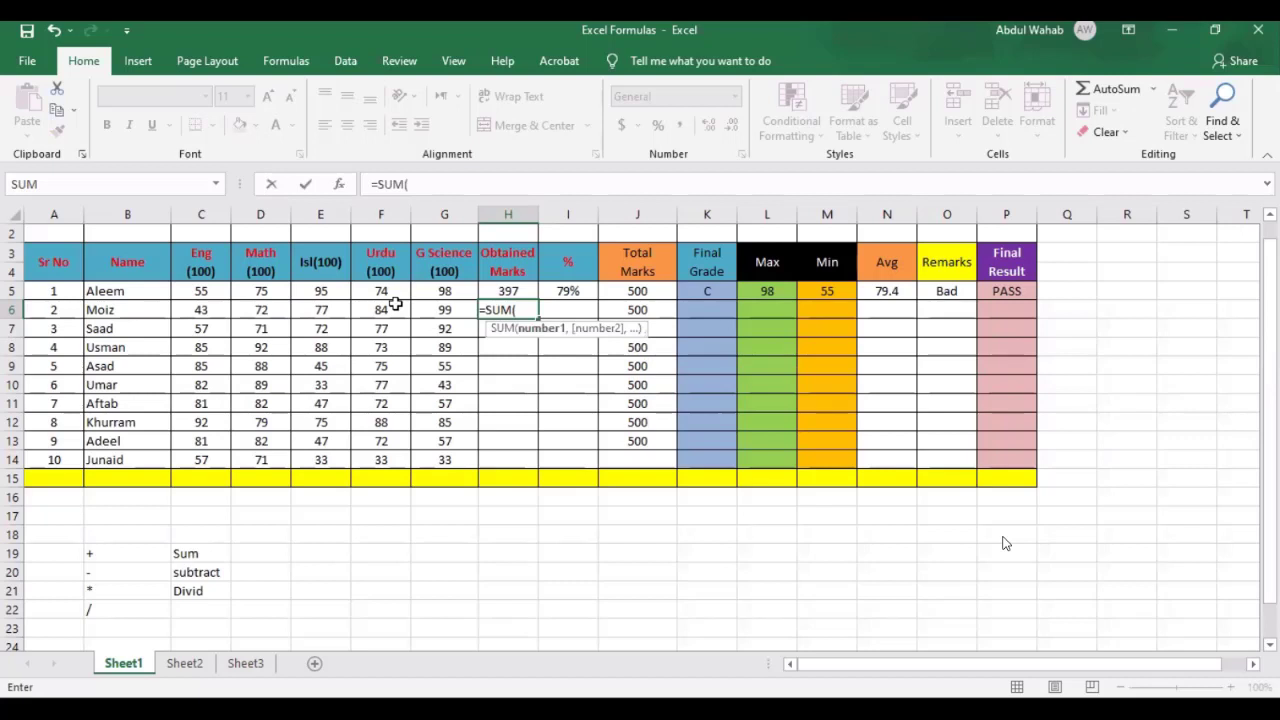
drag(201, 310, 246, 310)
drag(411, 309, 418, 308)
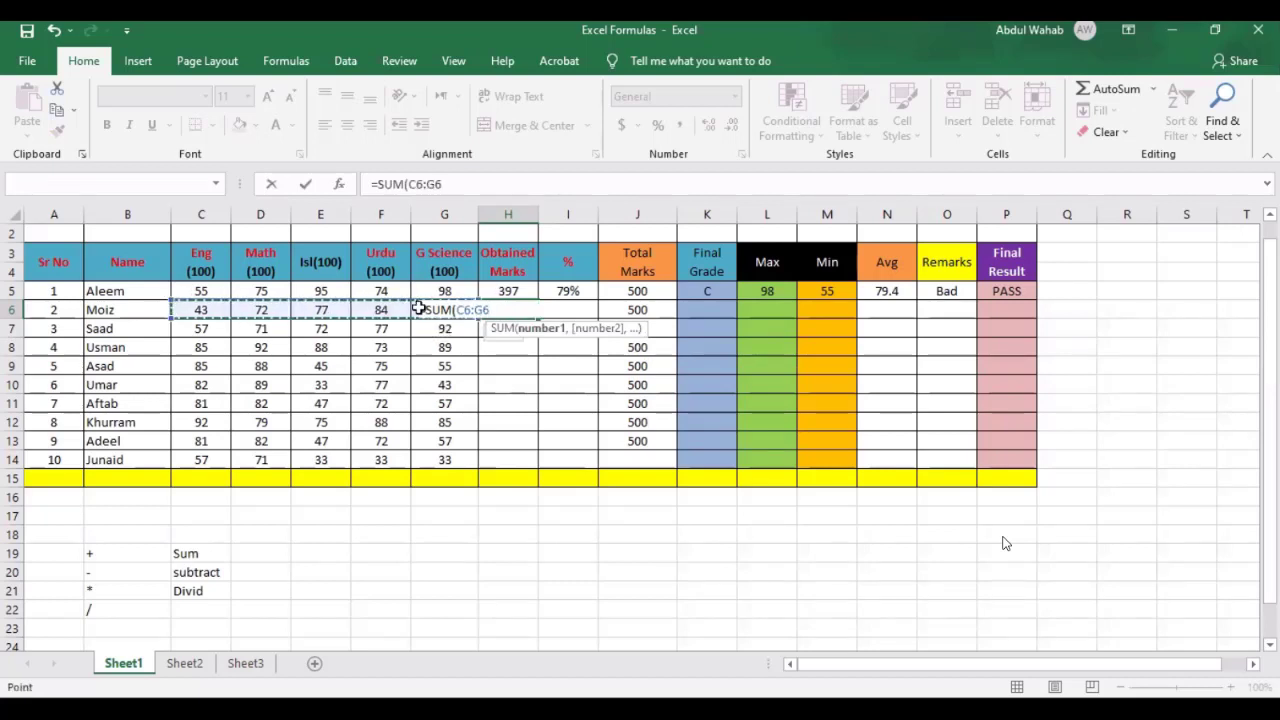
key(Return)
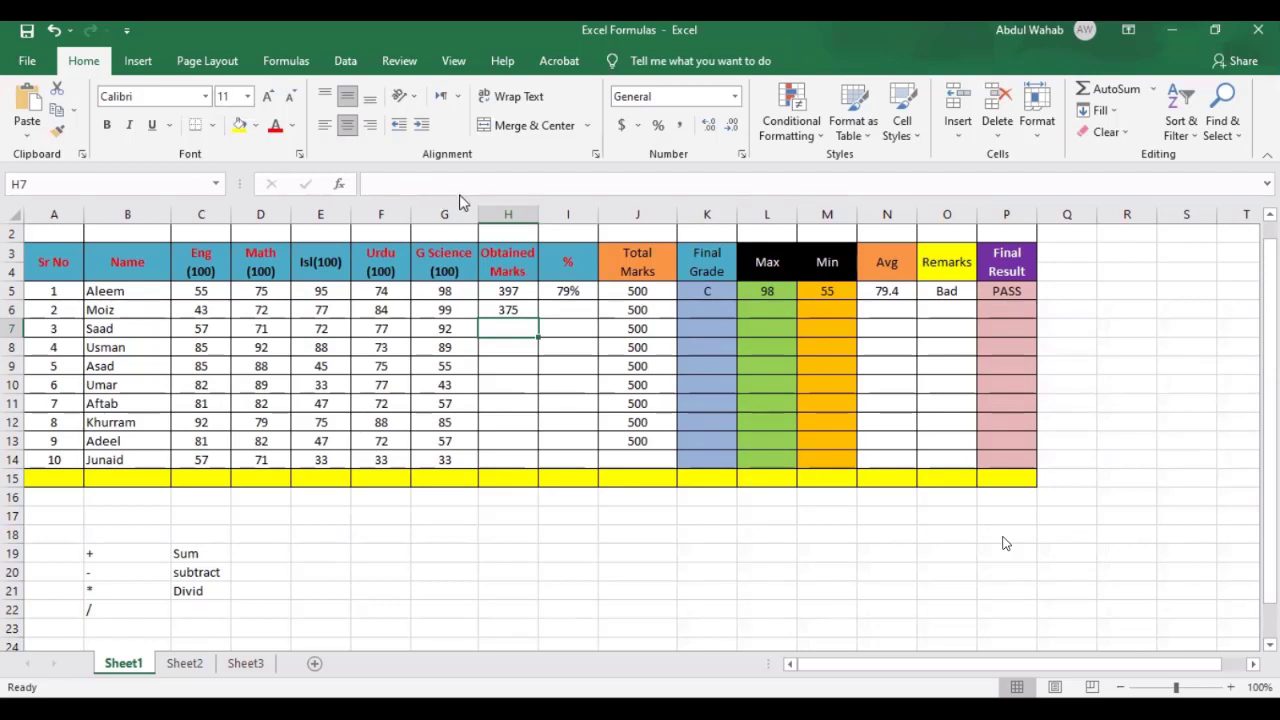
key(Up)
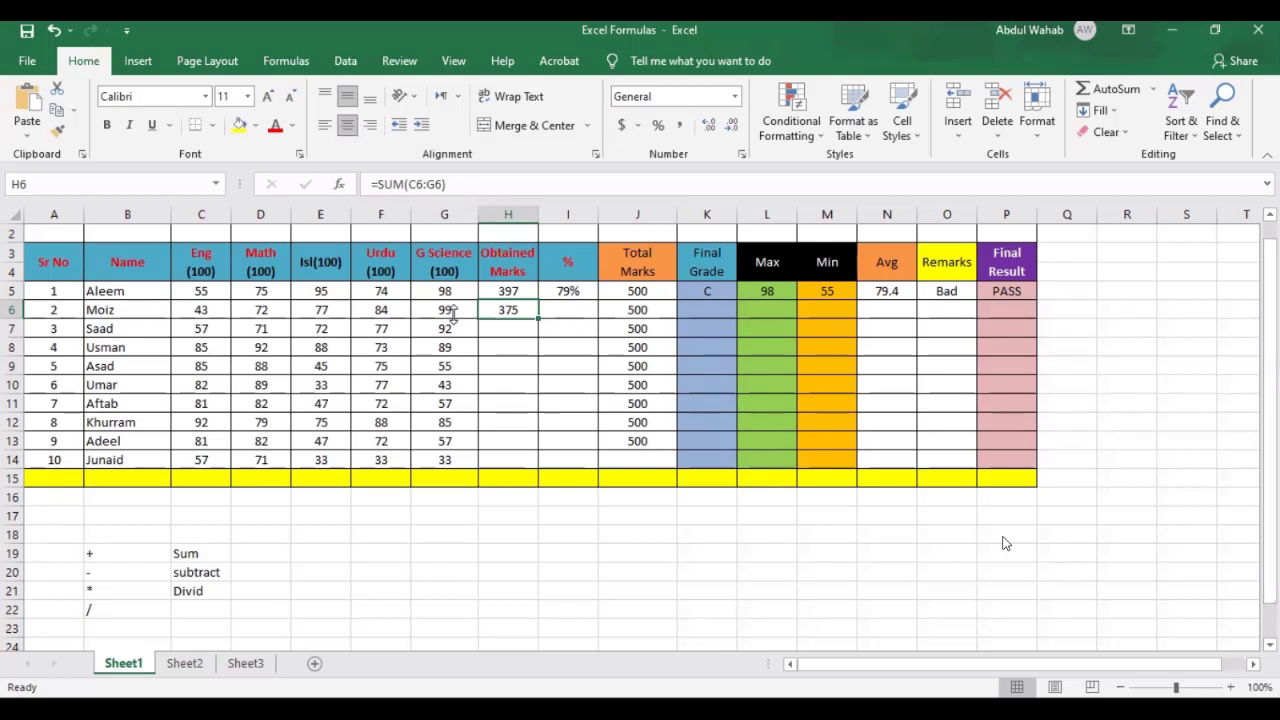
Fill the SUM formula from H5 down the Obtained Marks column to H14.
click(529, 287)
drag(537, 300, 527, 463)
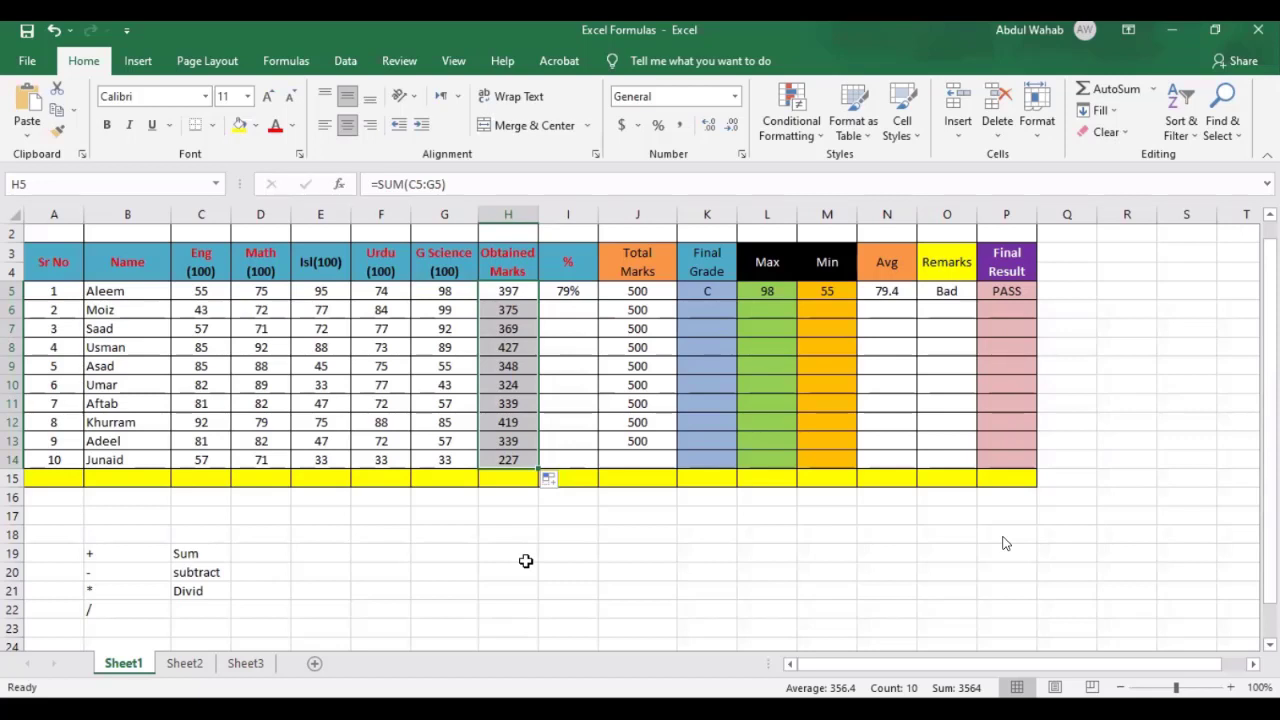
click(521, 291)
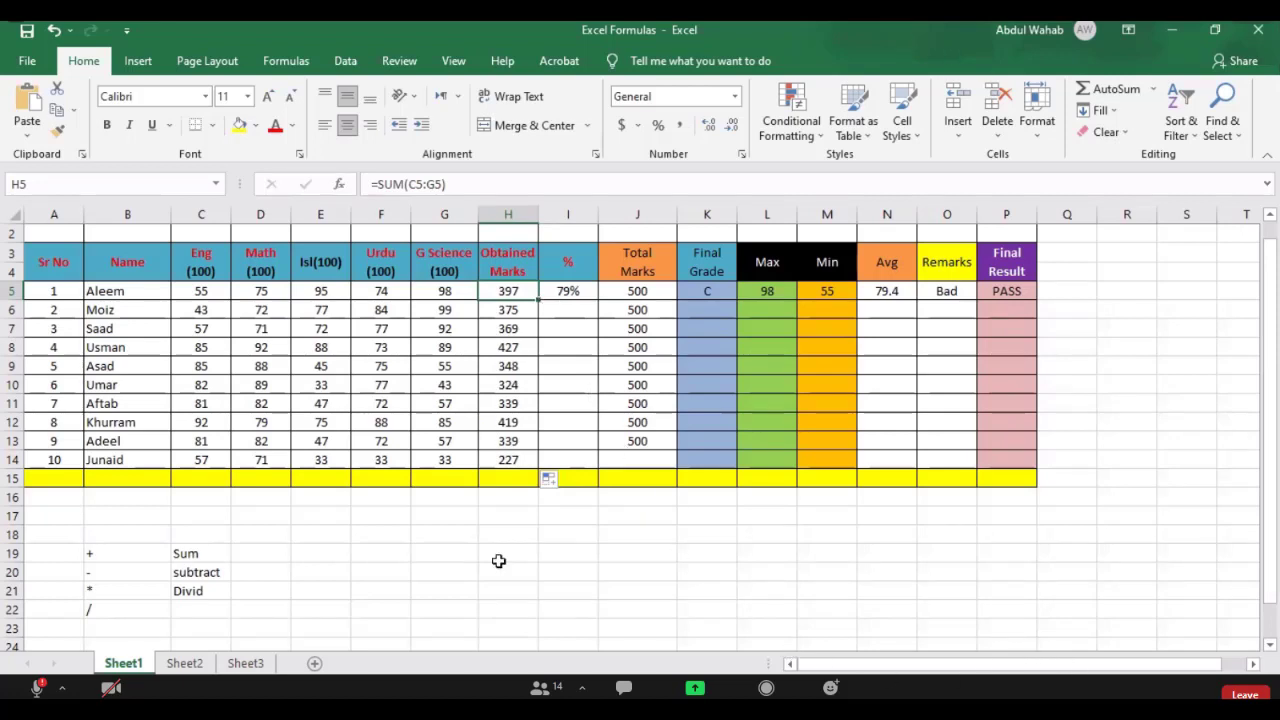
Set the zoom ratio of the shared meeting screen to 100% (Original Size).
click(776, 12)
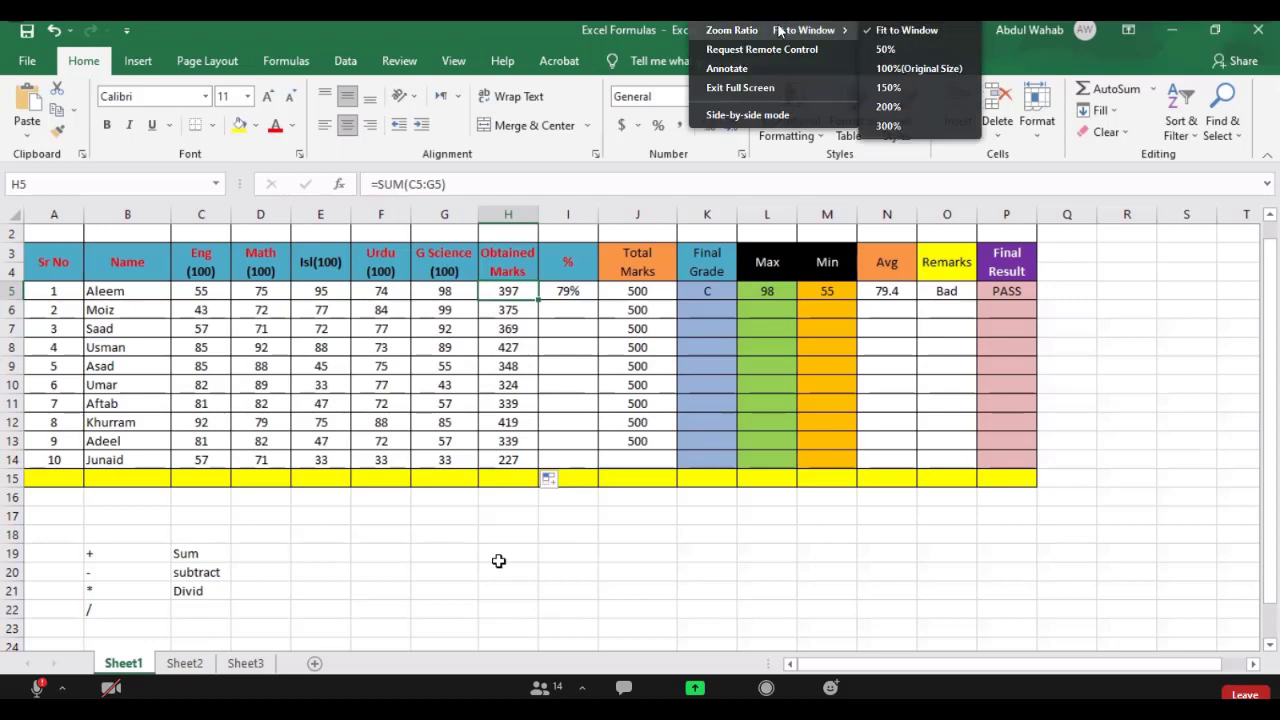
mouse_move(770, 30)
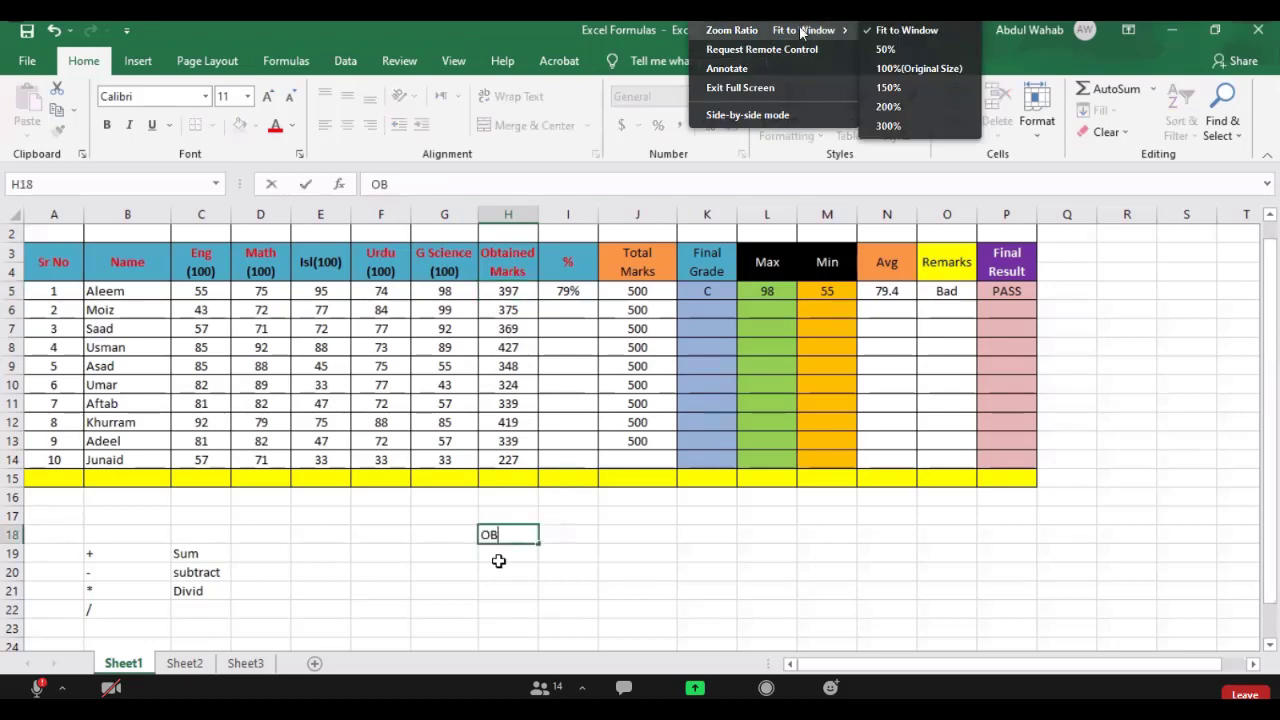
click(907, 68)
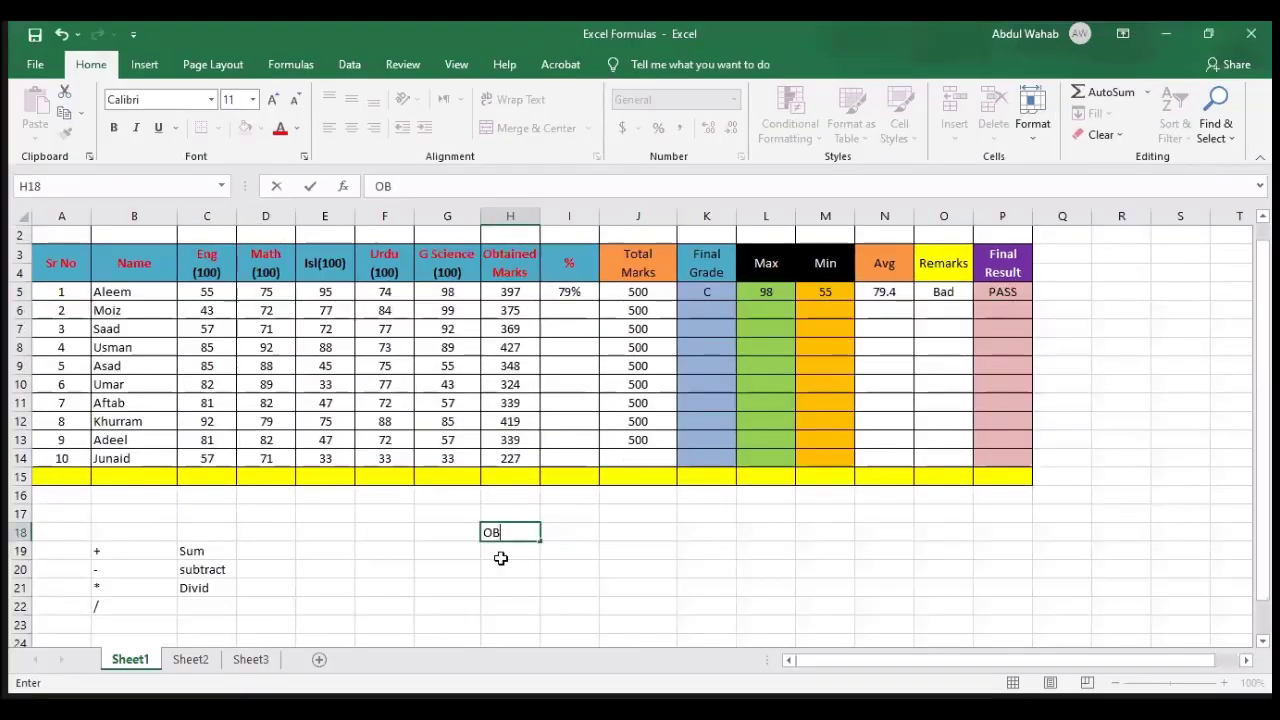
Write the percentage rule OB/TM*100 as a text note in cell H18 below the marks table.
text(*100)
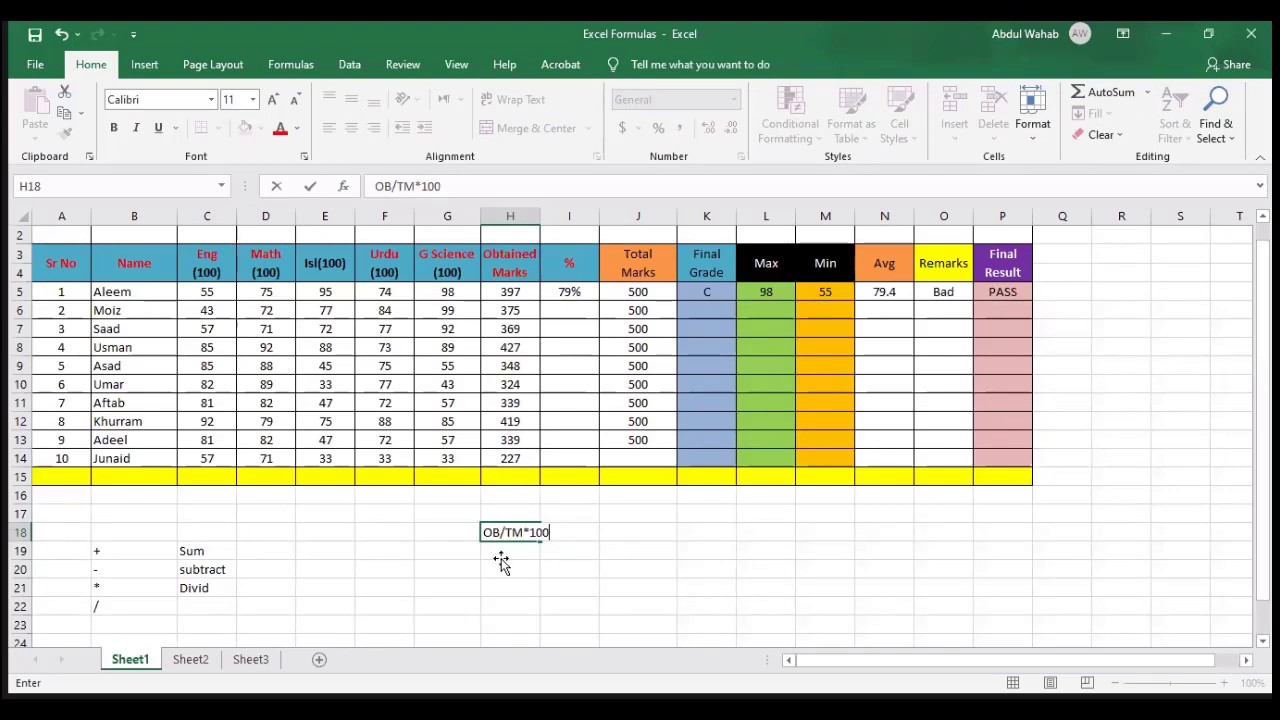
key(Return)
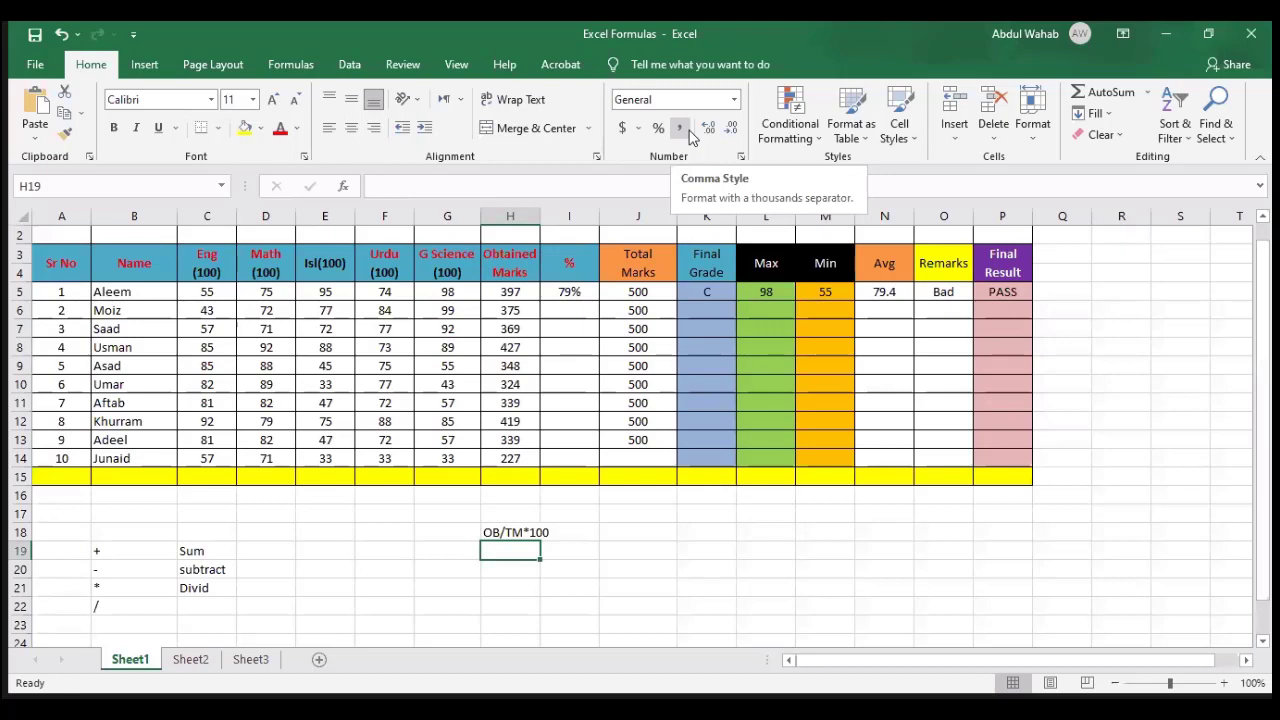
Review the percentage formula in I5 and compare it with the cells I6 and H6 in the second student's row.
click(585, 296)
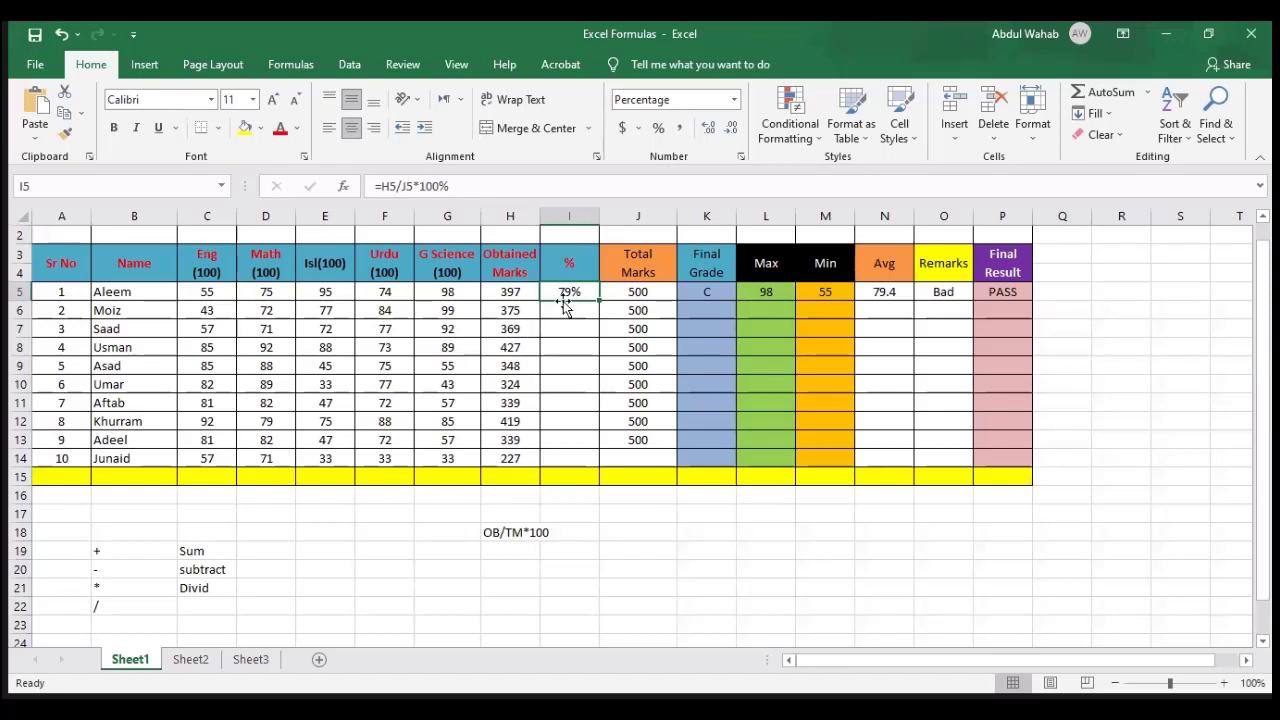
click(563, 311)
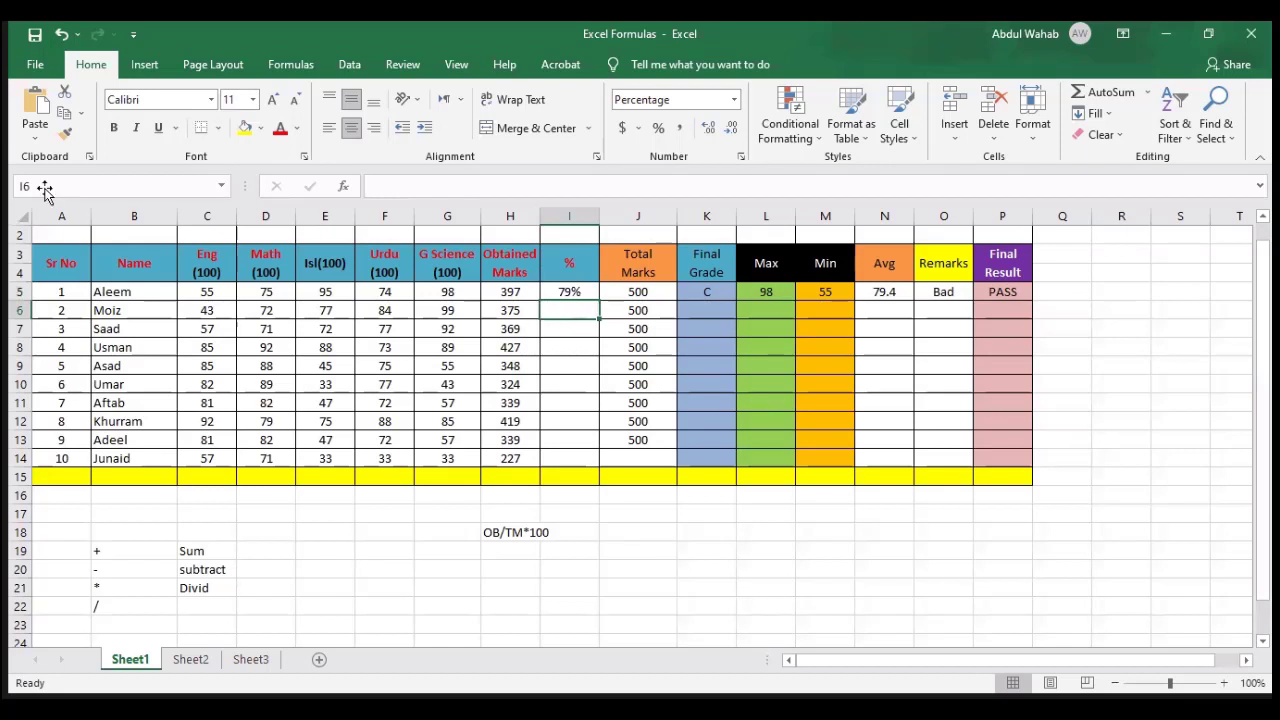
click(528, 314)
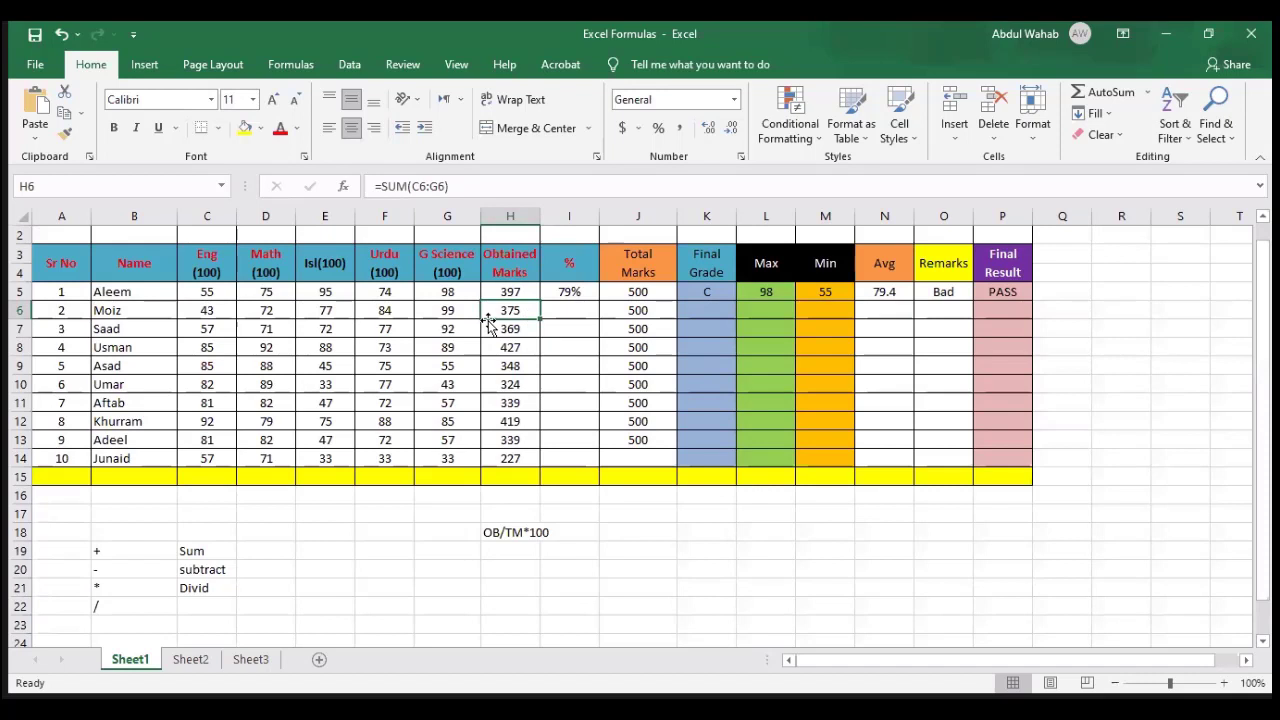
click(548, 310)
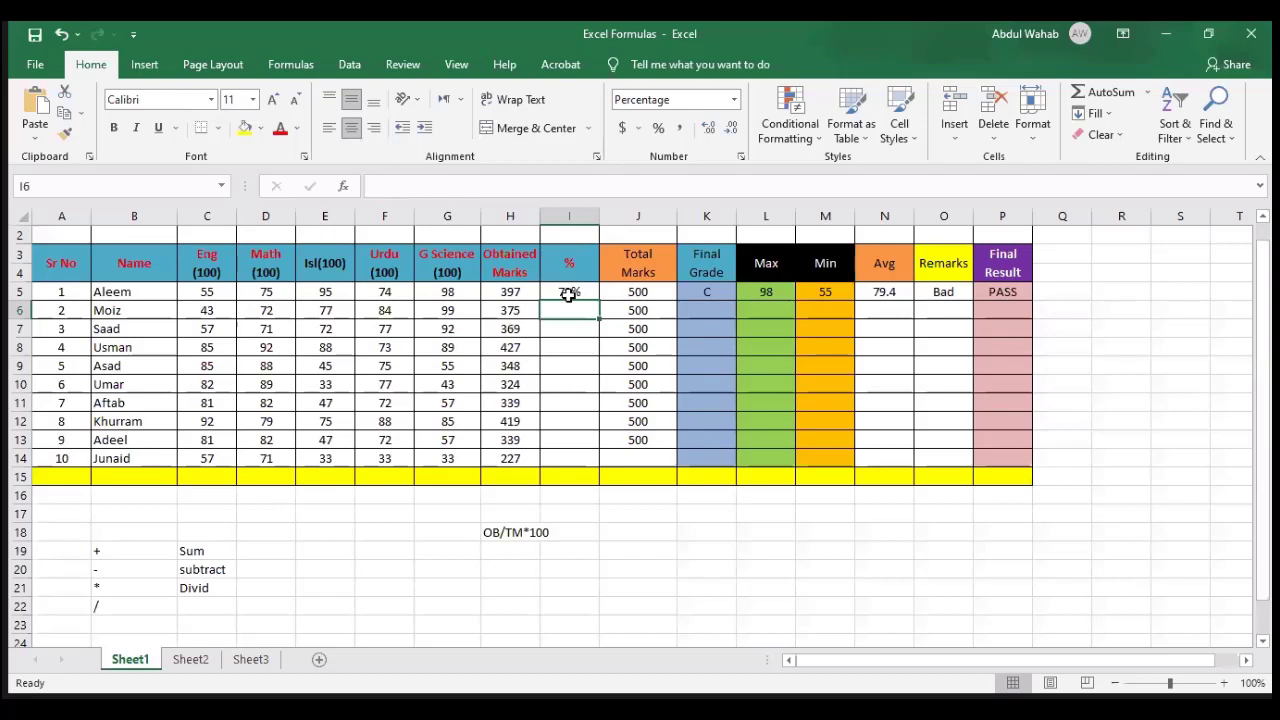
click(568, 292)
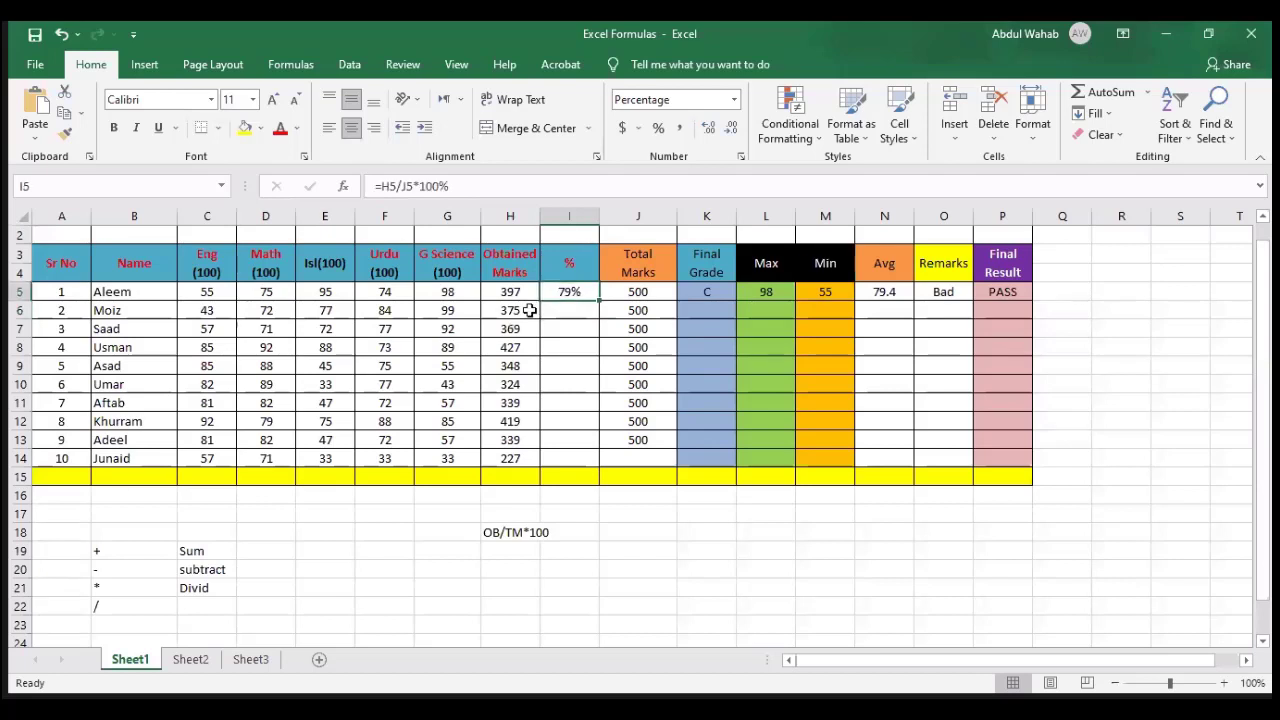
click(520, 315)
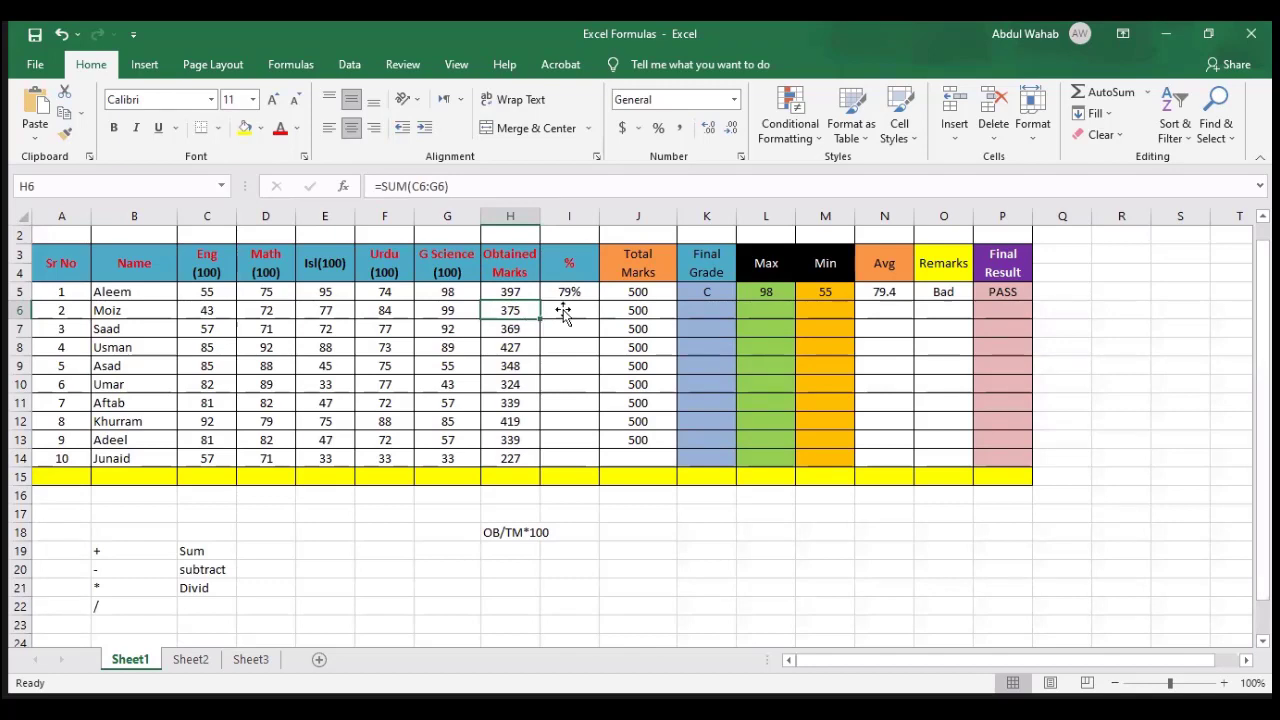
Enter the formula =H6/500*100% in I6 and fill it down the percentage column to I14.
key(Right)
text(=)
click(503, 313)
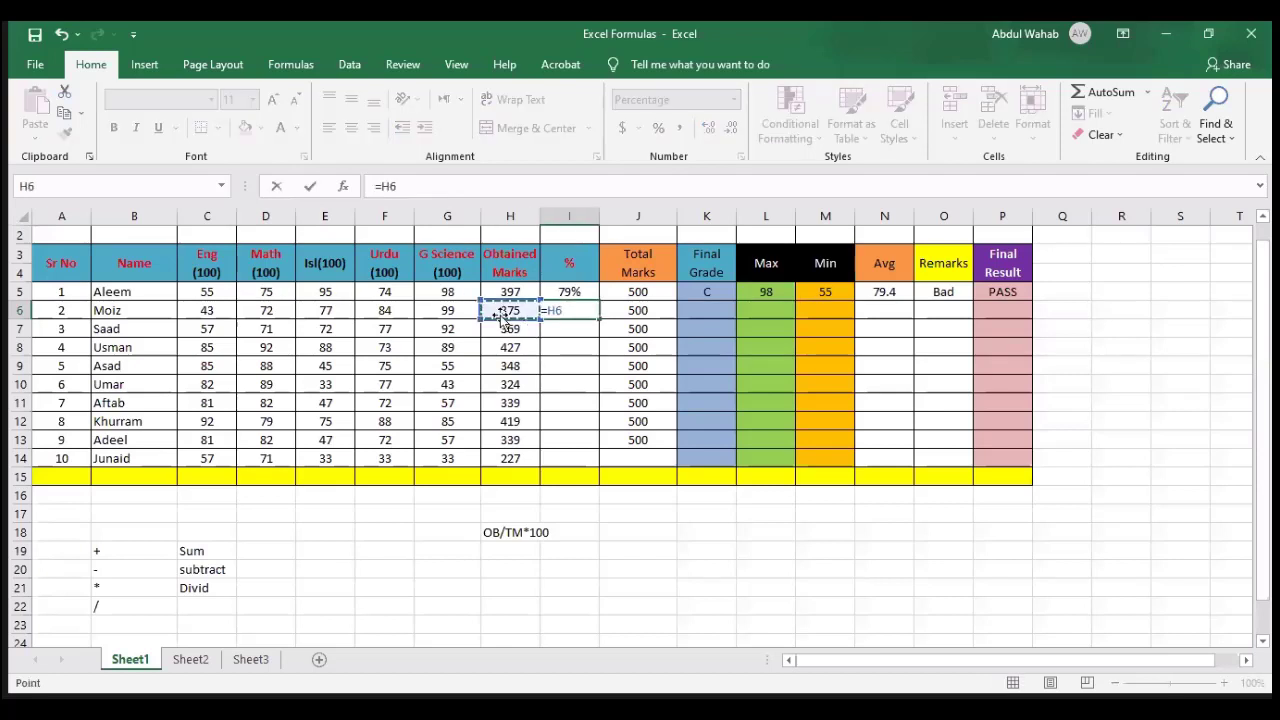
text(/)
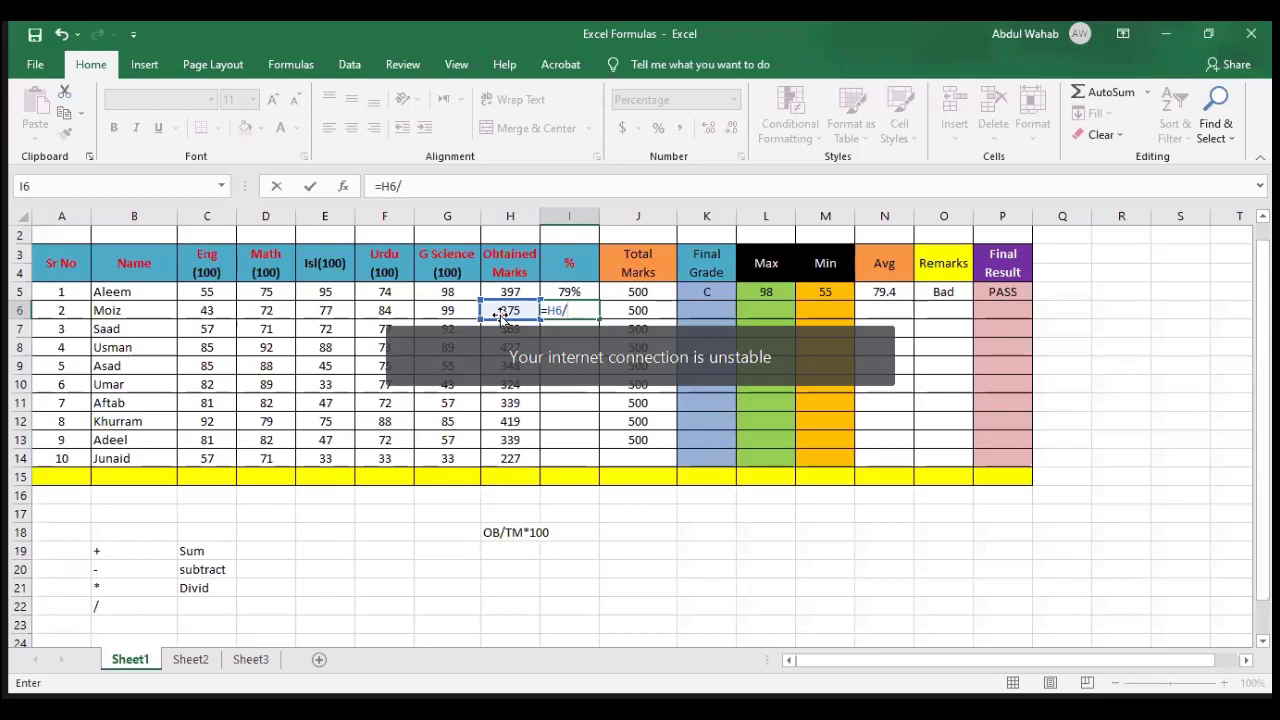
text(500*100)
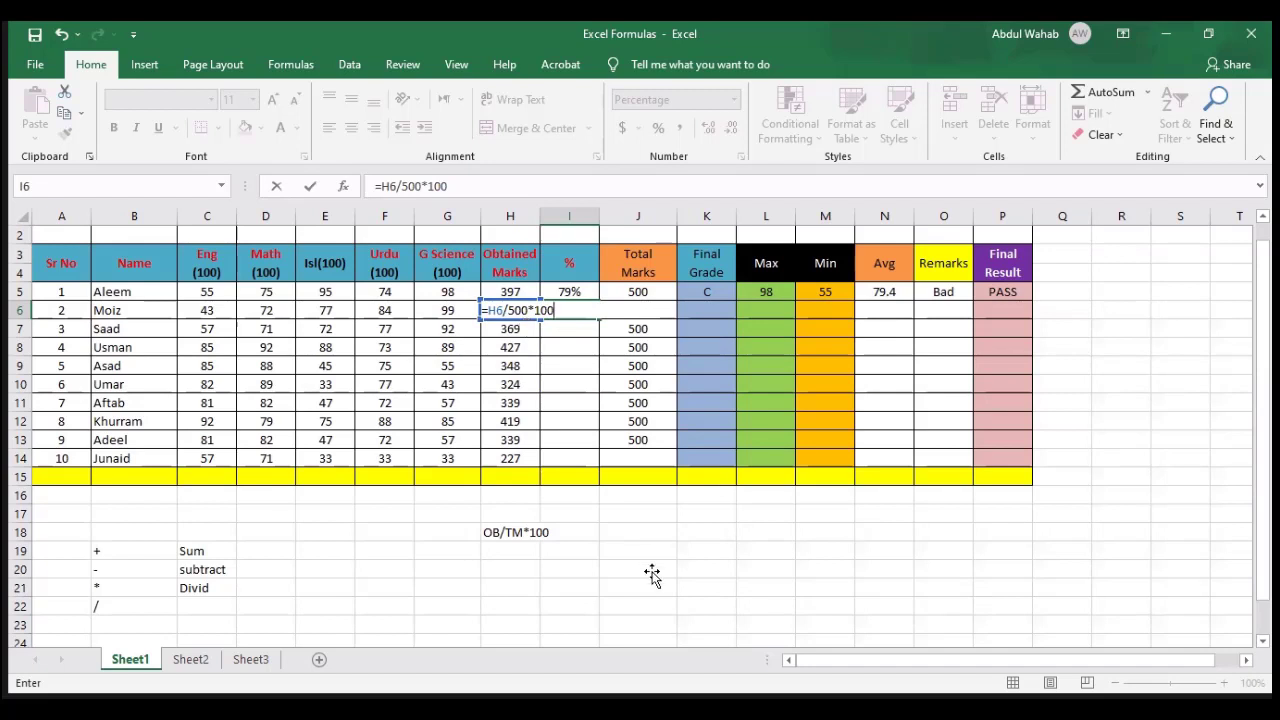
text(%)
key(ctrl+Return)
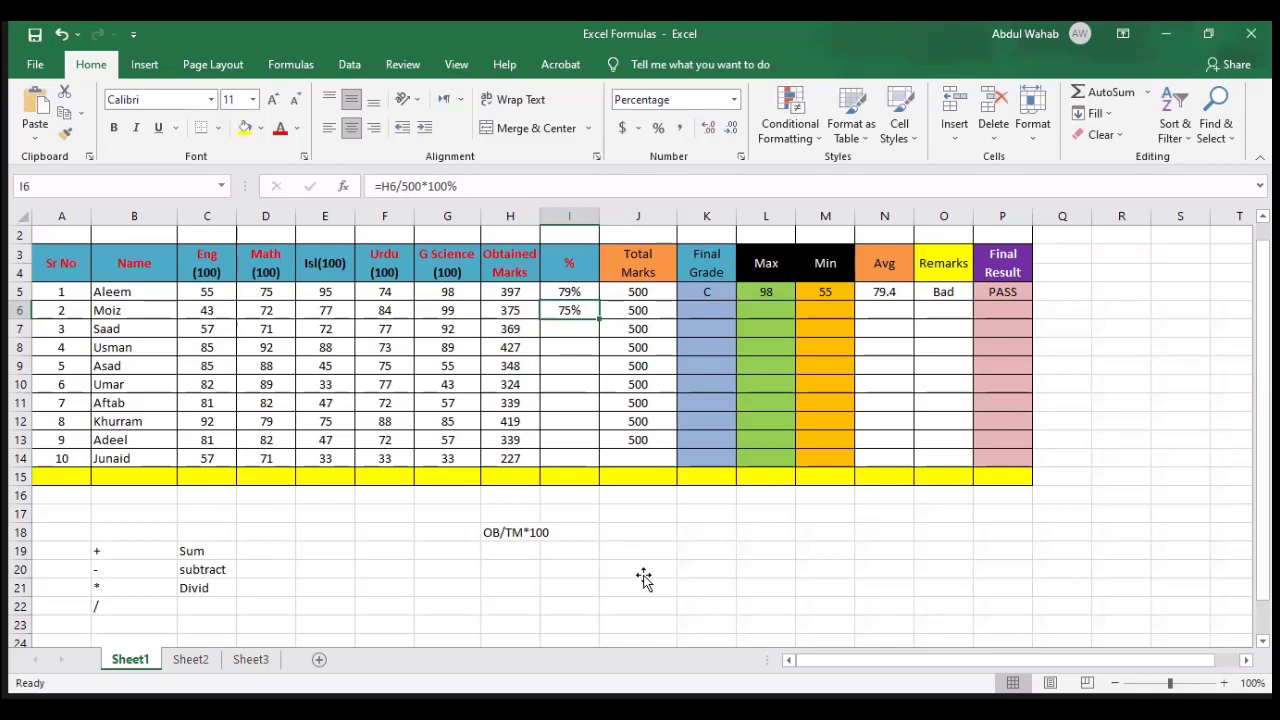
double_click(599, 319)
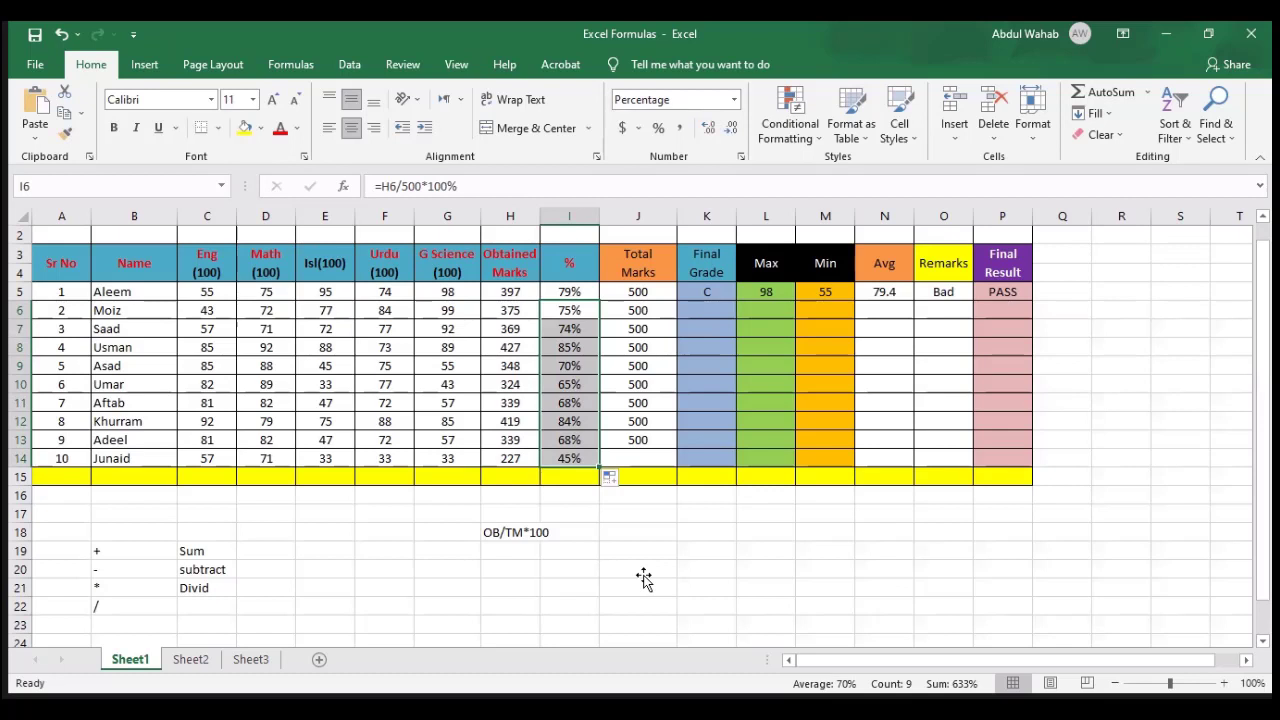
Add a percent sign to the note in H18 so the percentage rule reads OB/TM*100%.
double_click(531, 532)
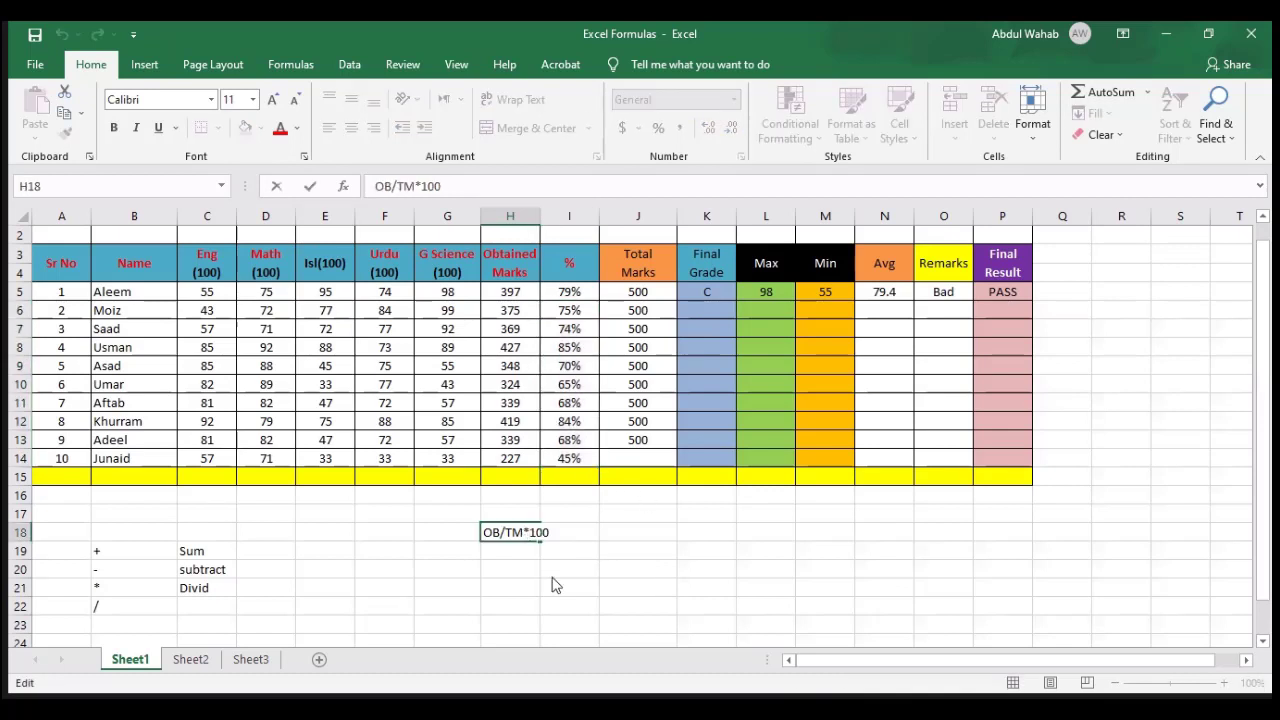
text(%)
click(570, 569)
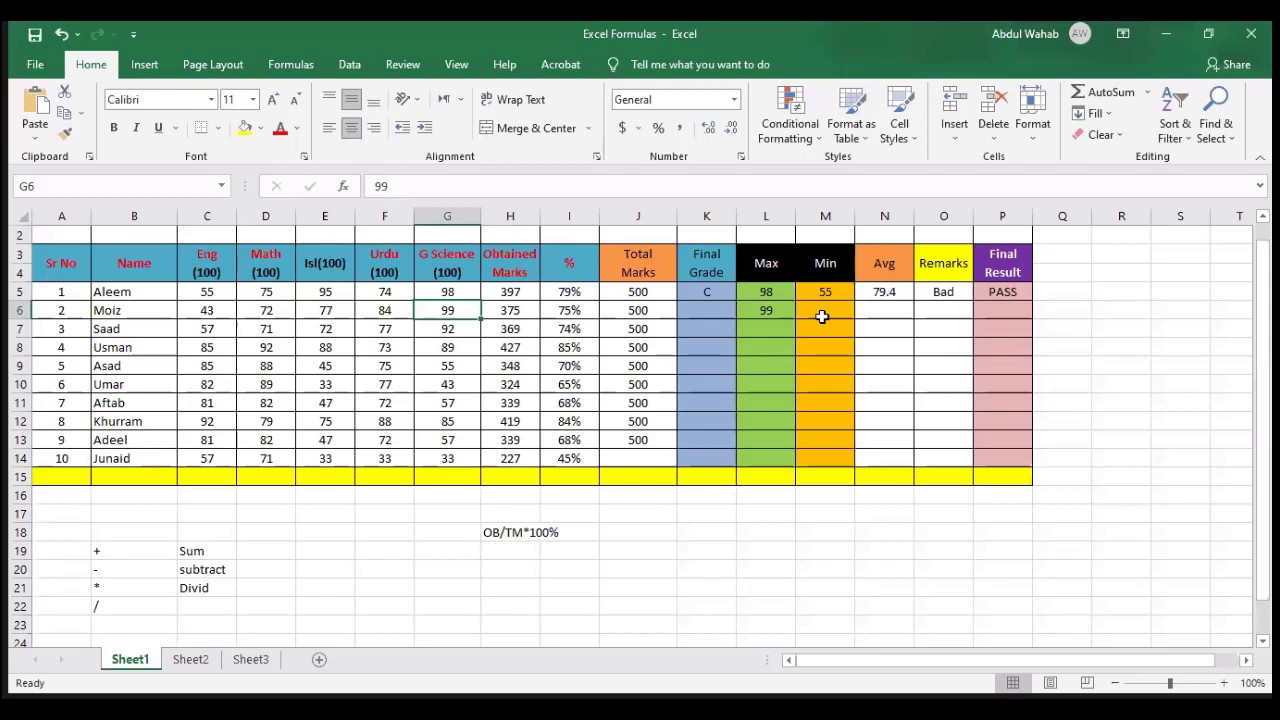
Enter the formula =C6:G6, without a function name, in the second student's Min cell M6.
click(834, 311)
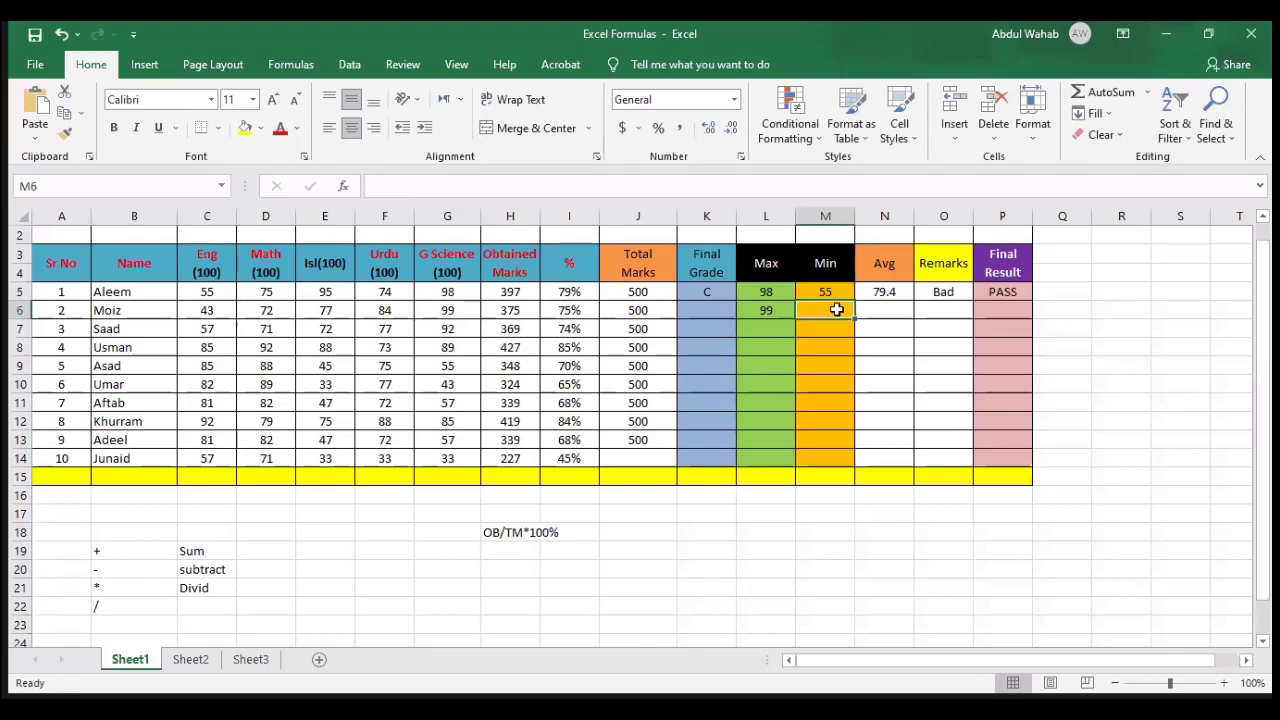
text(=)
key(Return)
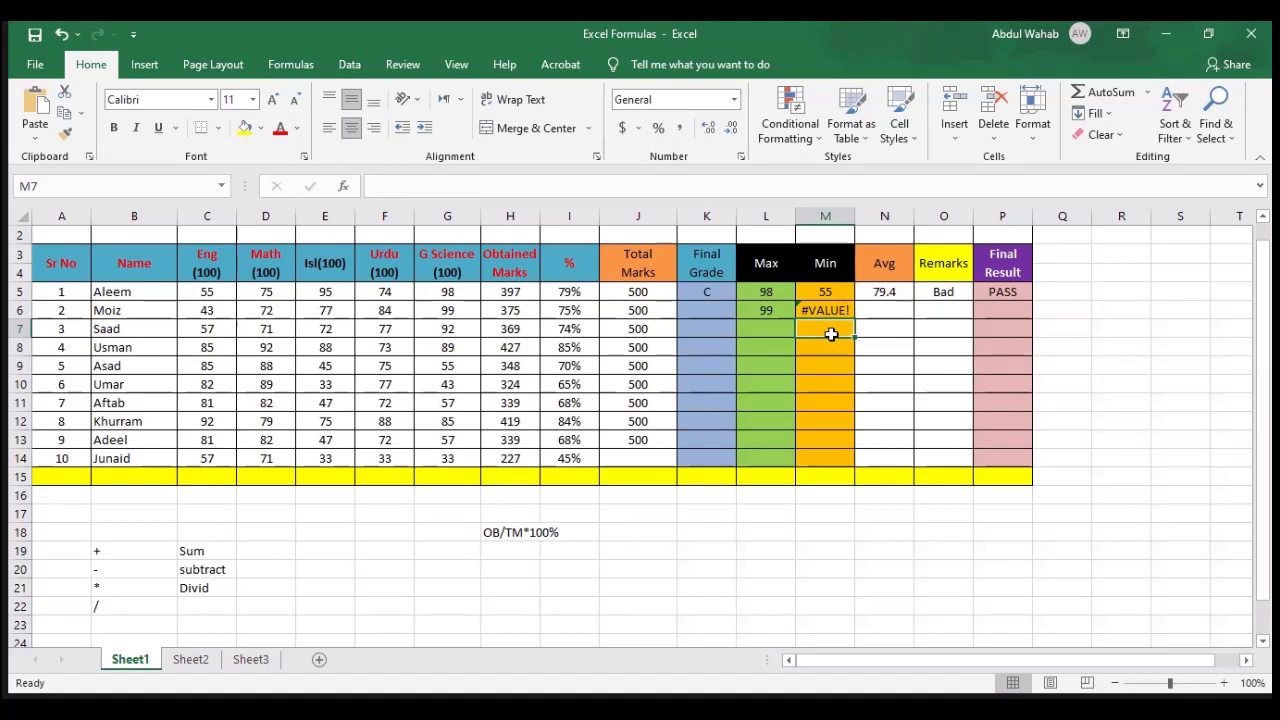
Check the formula in M6 and switch to the PowerPoint slide on Excel error messages to look up its error.
key(Up)
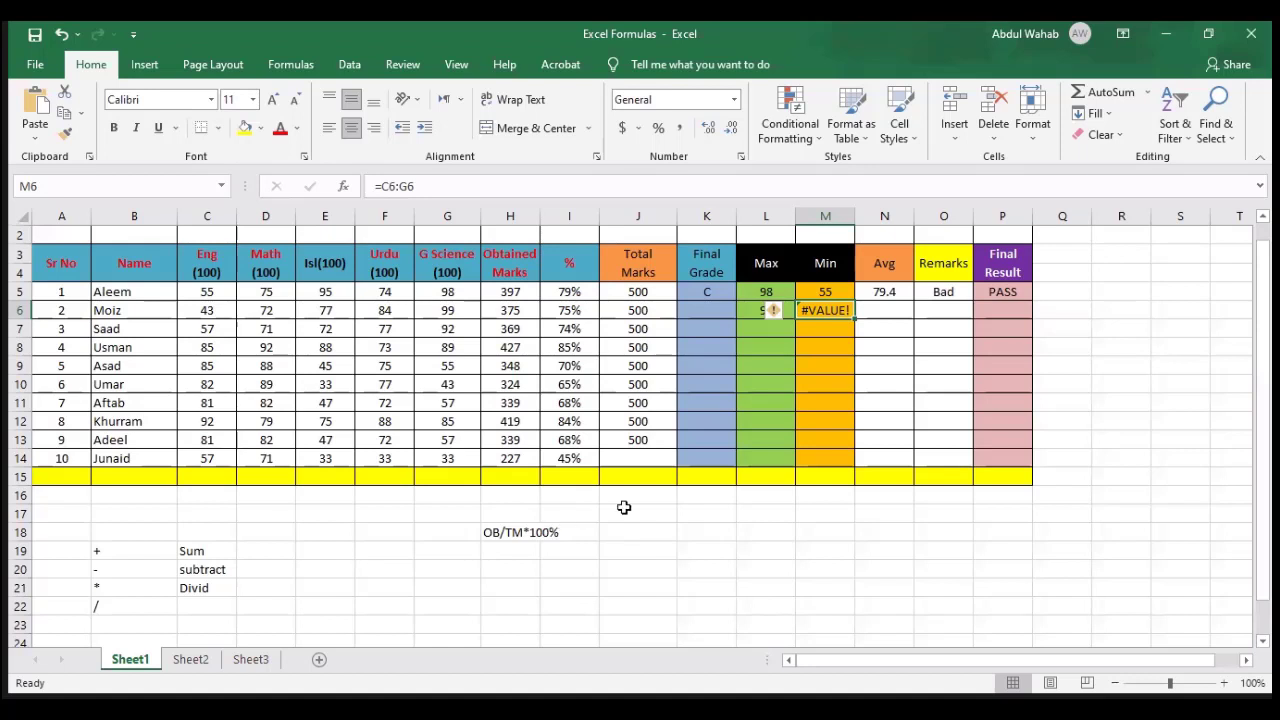
key(alt+Tab)
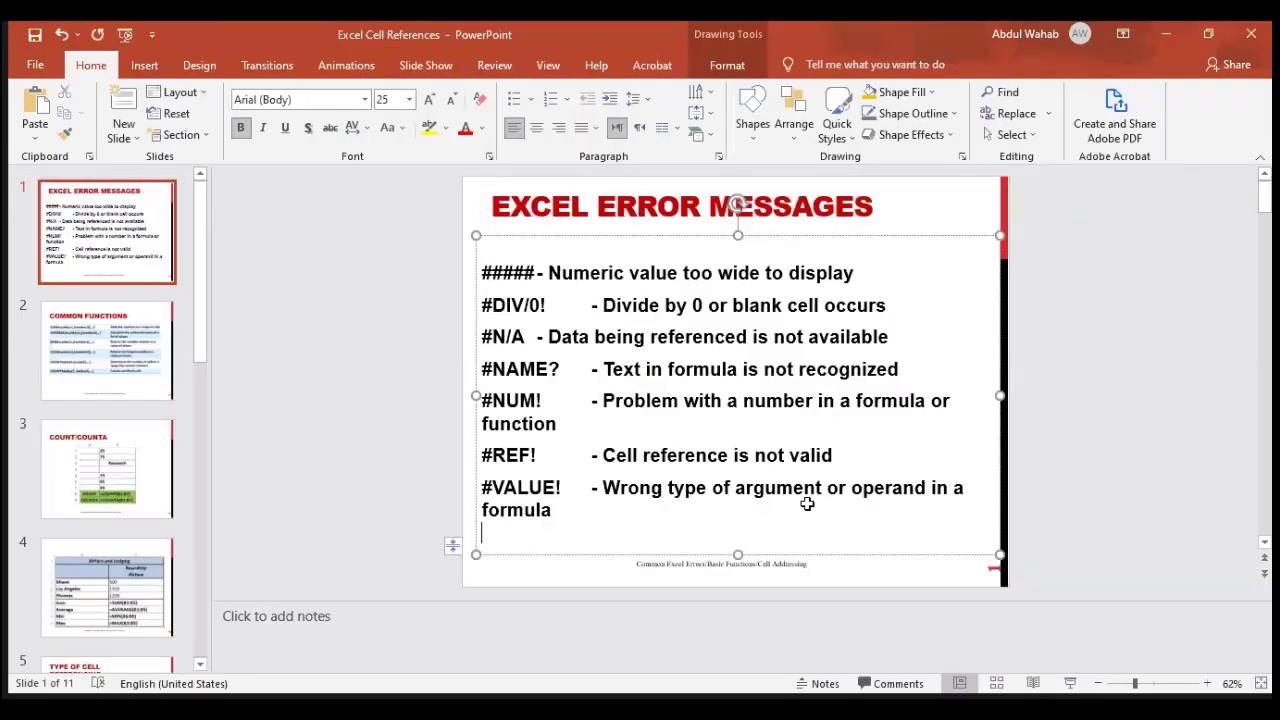